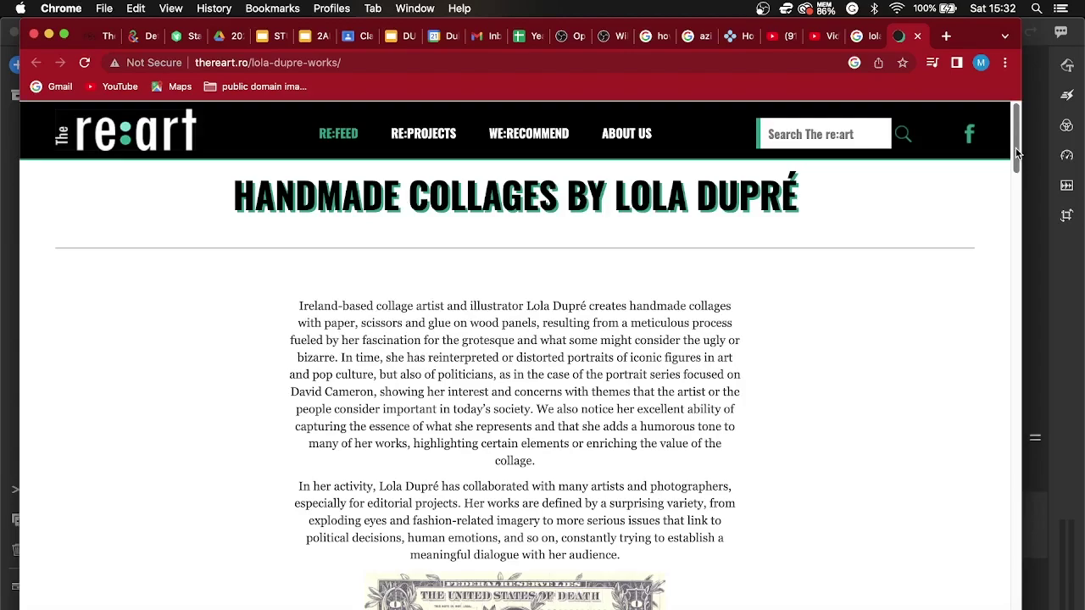
Read the introduction to Lola Dupré's handmade collages and examine the multi-eyed, multi-lipped portrait collage
drag(1016, 148, 1015, 157)
drag(441, 269, 340, 287)
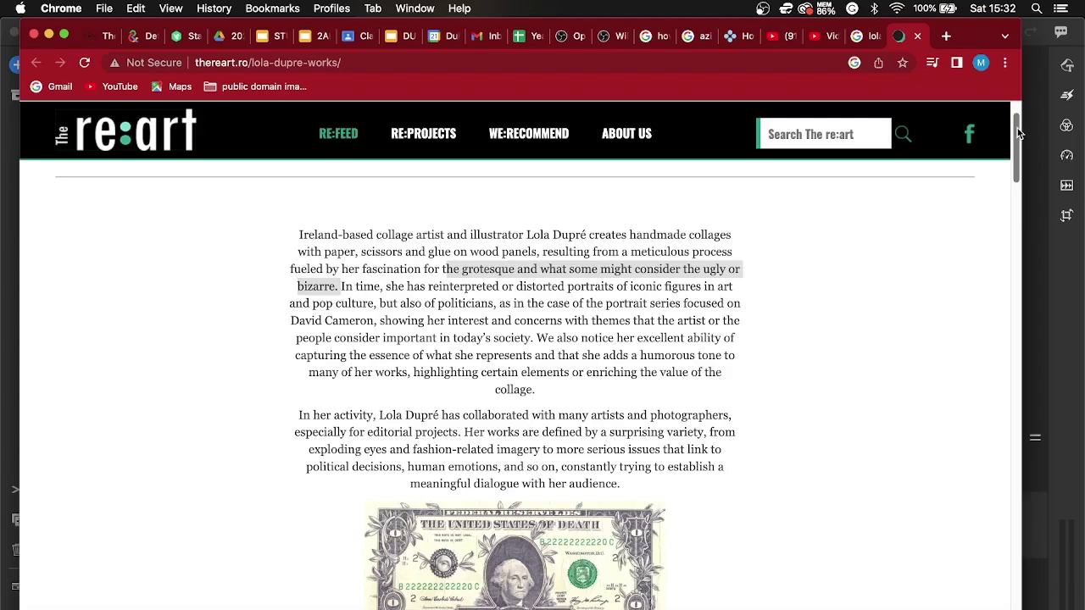
drag(1017, 128, 1018, 221)
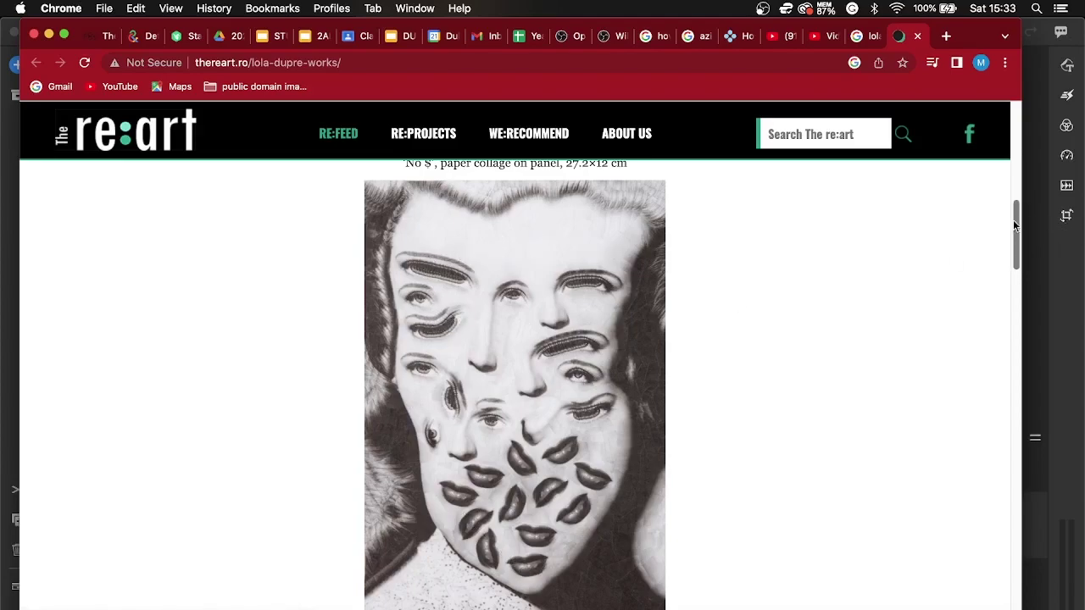
drag(1019, 225, 1022, 127)
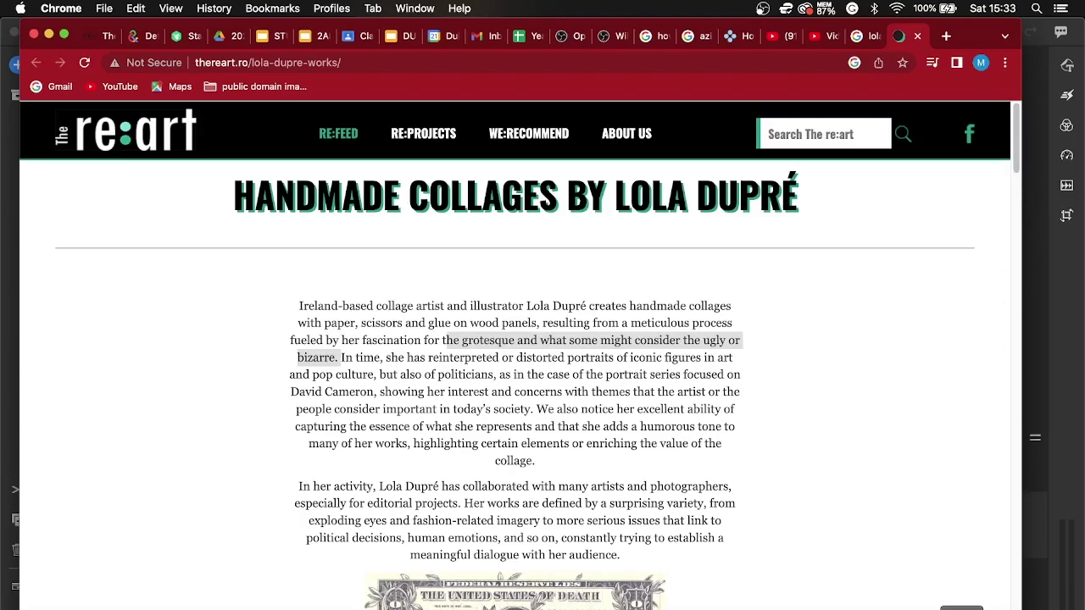
Switch to Photoshop and open the portrait AdobeStock_246244147.jpeg, showing the files as icons to find it
key(super+Tab)
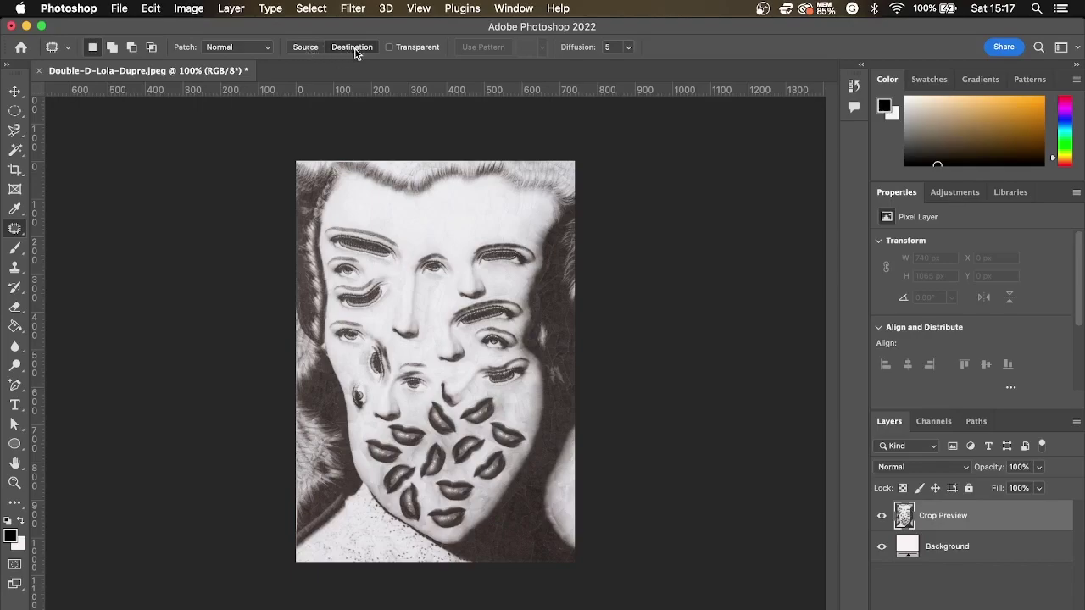
click(119, 10)
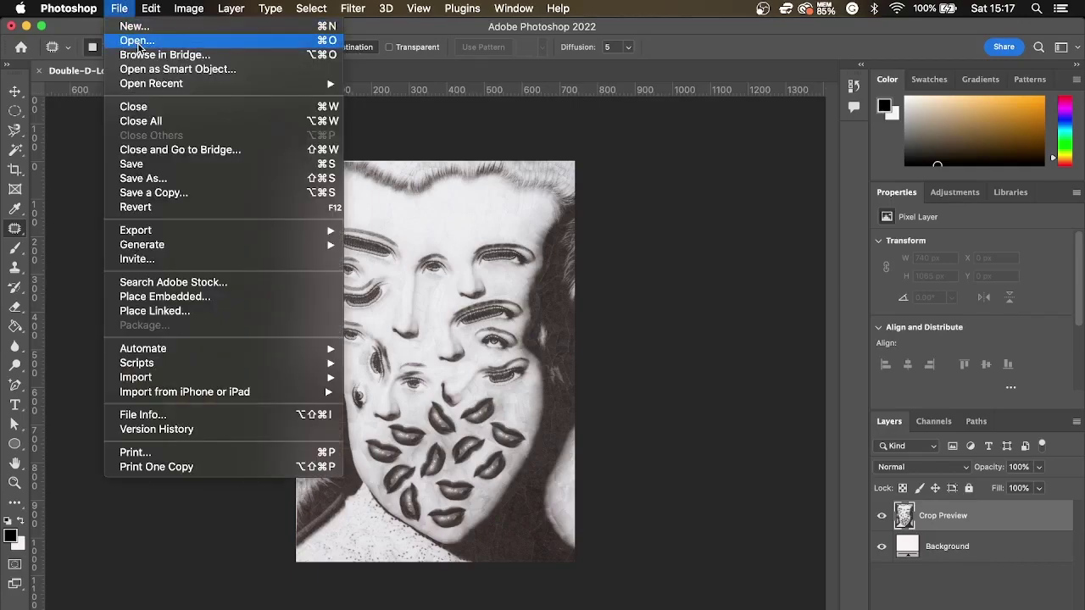
click(138, 43)
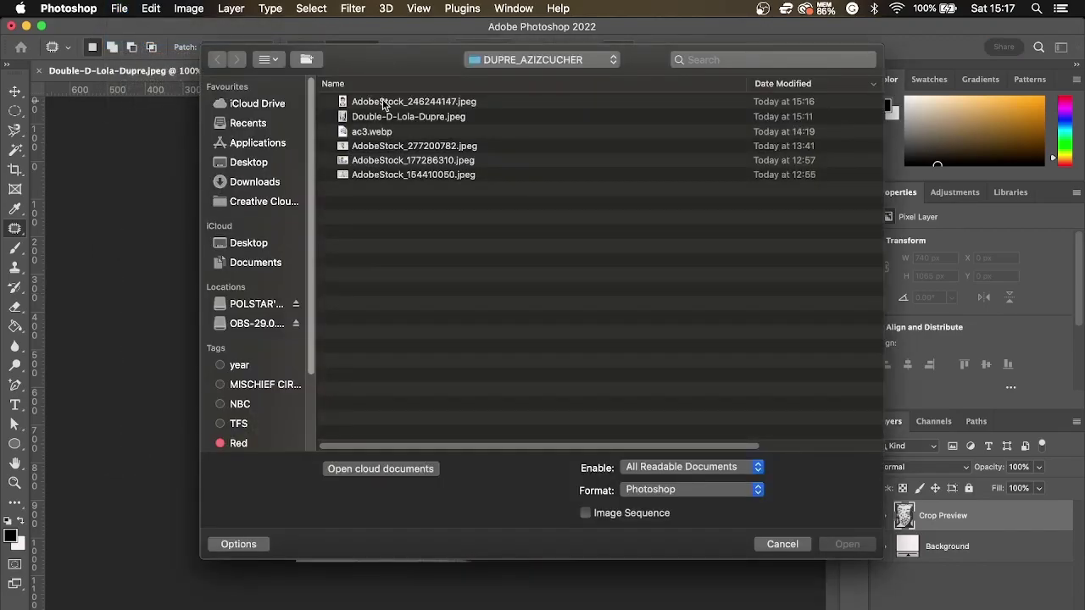
click(270, 59)
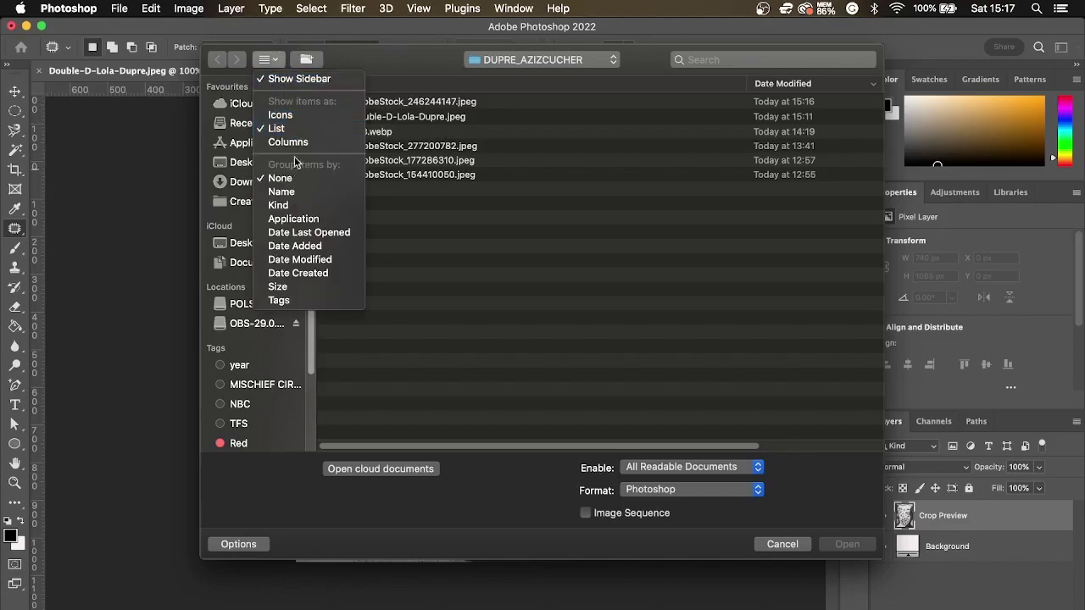
click(283, 114)
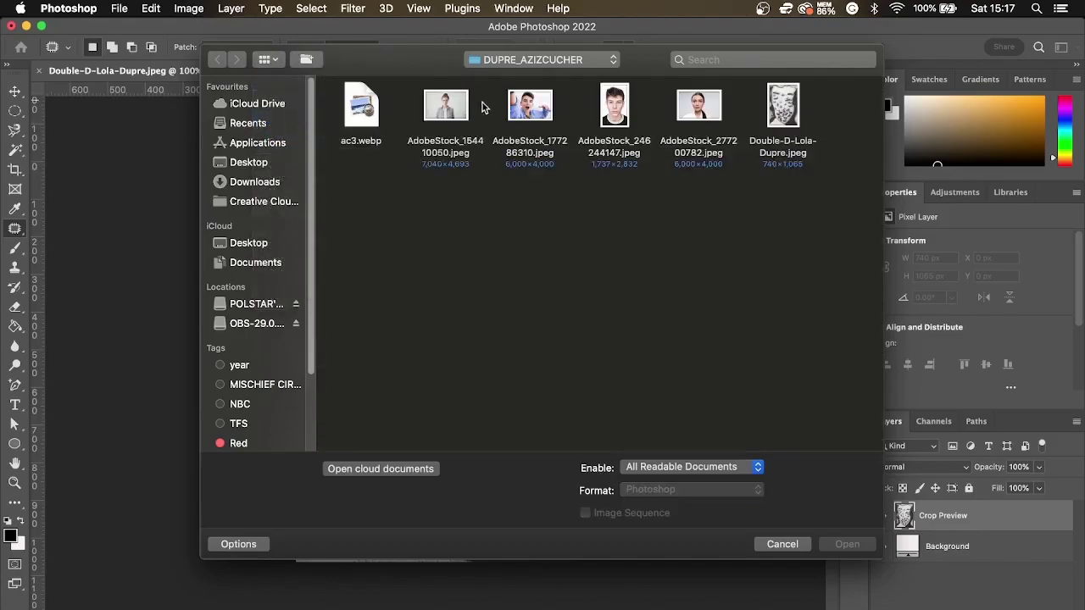
click(629, 113)
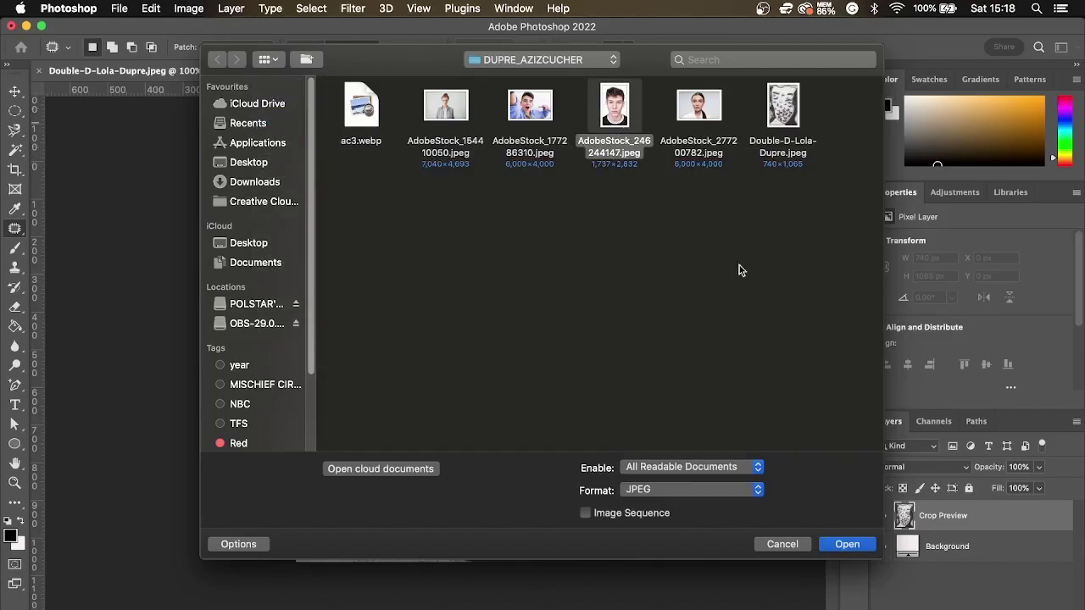
click(849, 544)
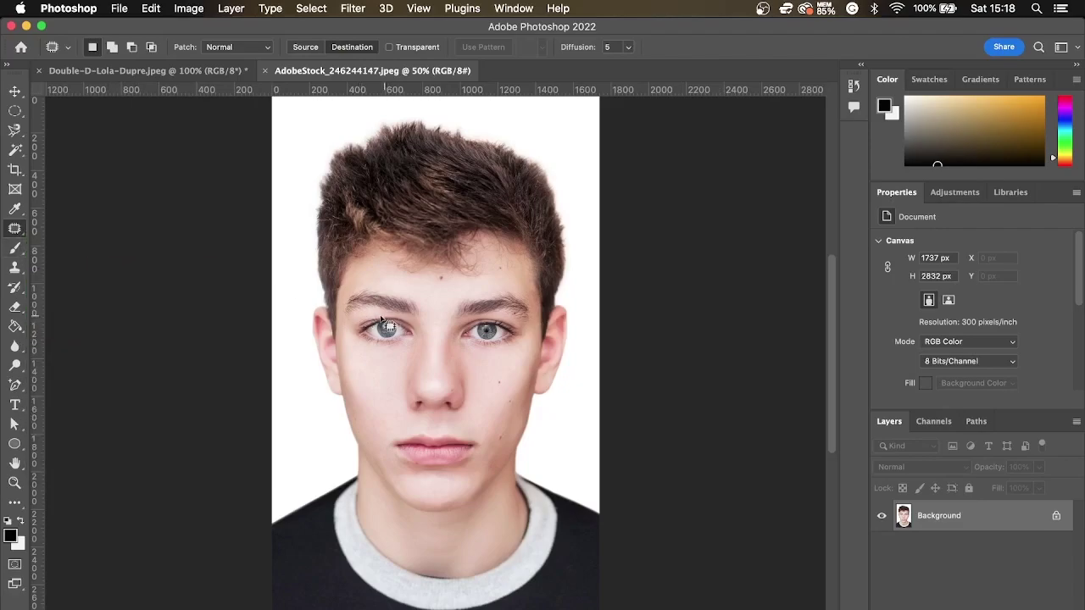
Outline the eye on the picture's left with the Patch tool, copy it above its eyebrow and onto the cheek below, and deselect
mouse_move(354, 336)
mouse_down()
mouse_move(407, 347)
mouse_move(420, 329)
mouse_move(394, 317)
mouse_up()
drag(373, 319, 373, 319)
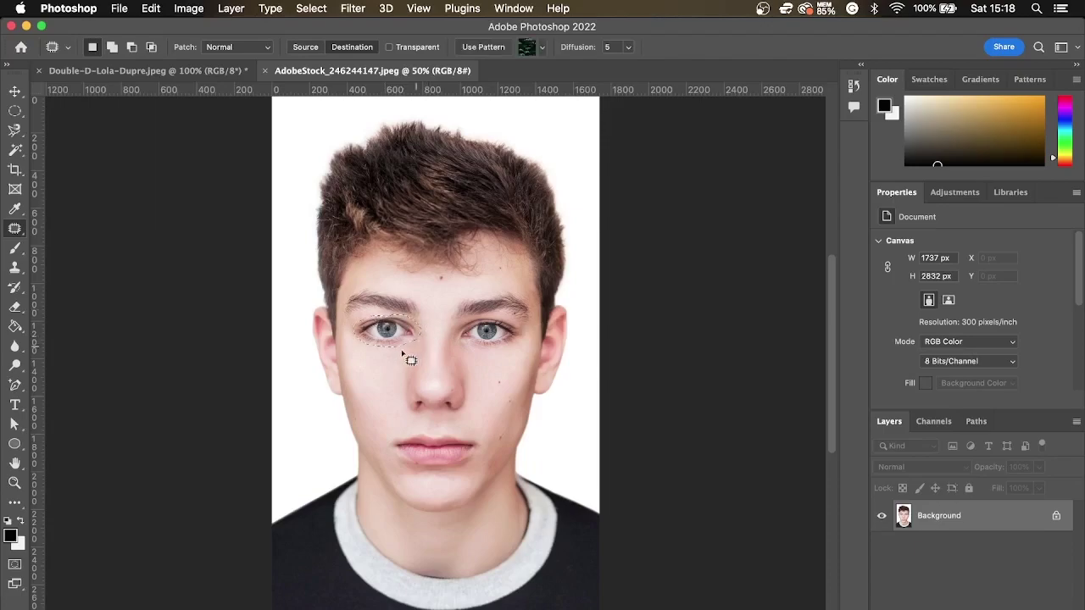
key(super+1)
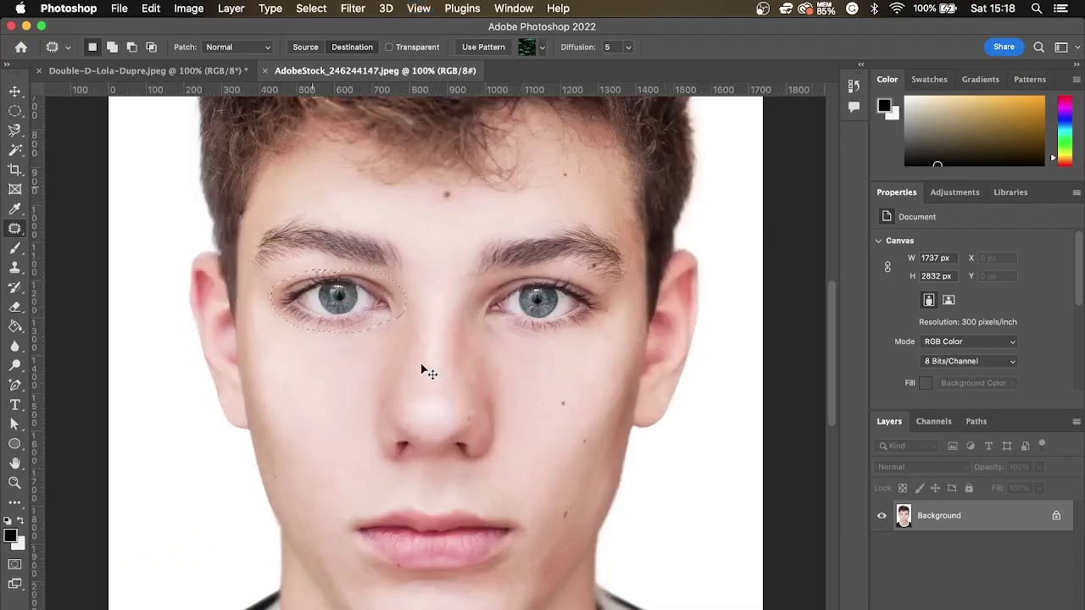
key(super+=)
key(super+=)
drag(831, 338, 832, 307)
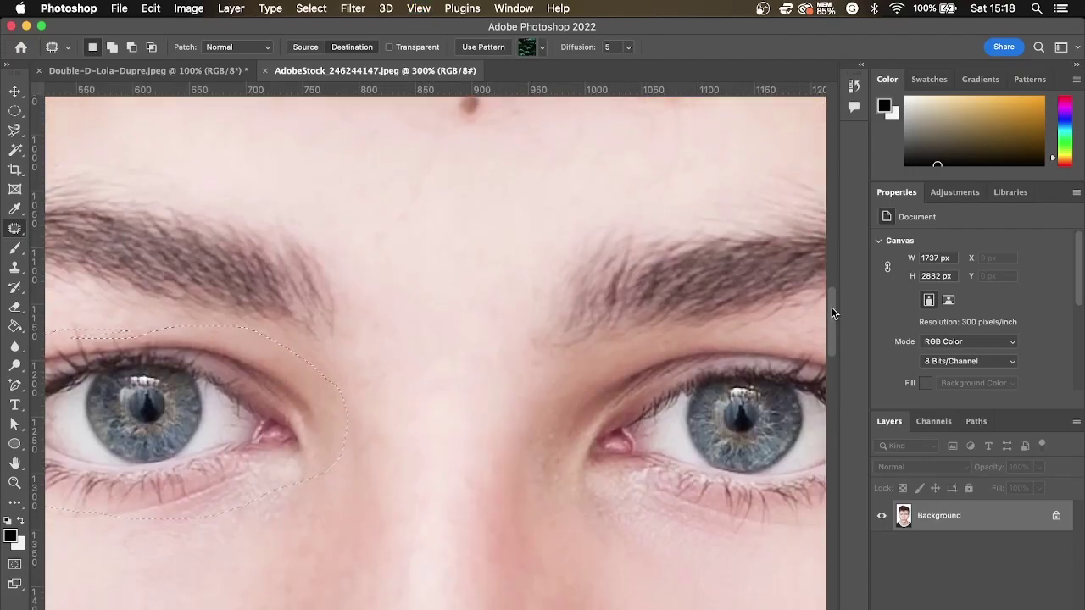
key(super+minus)
key(super+minus)
key(super+minus)
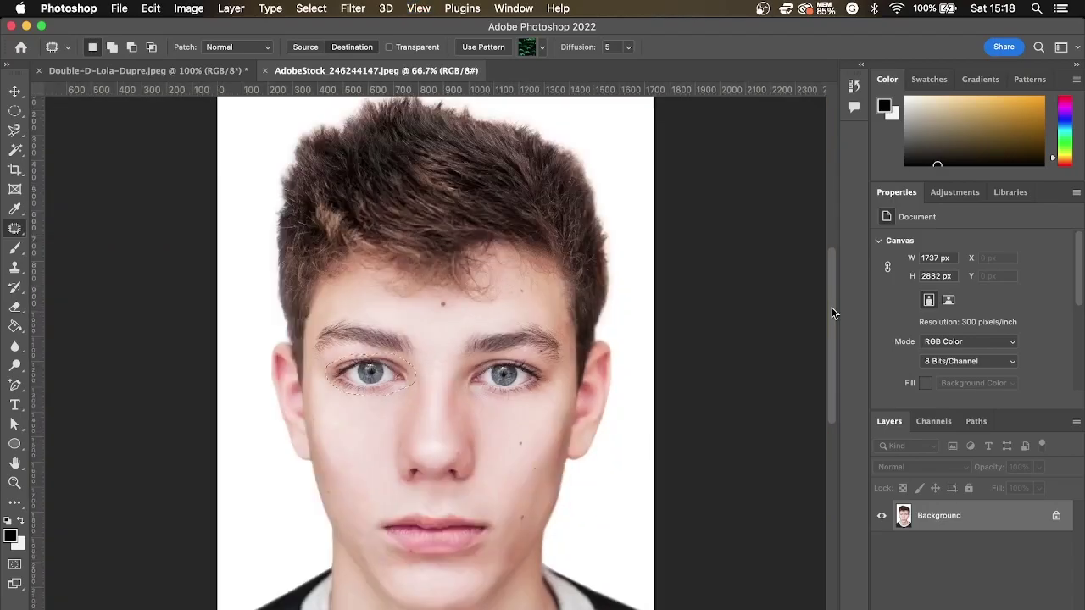
key(super+minus)
key(super+minus)
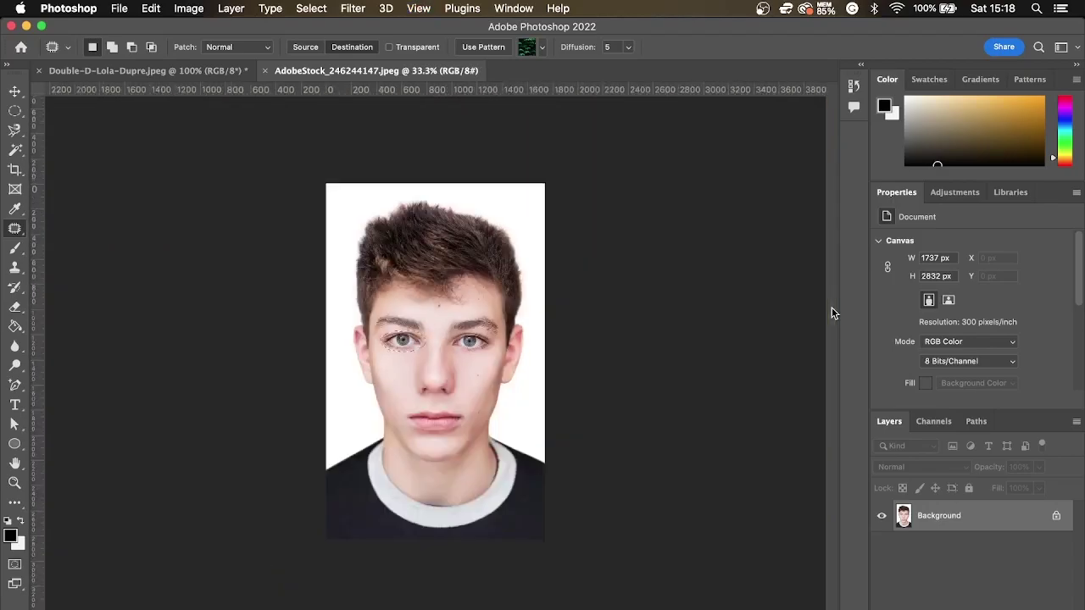
key(super+plus)
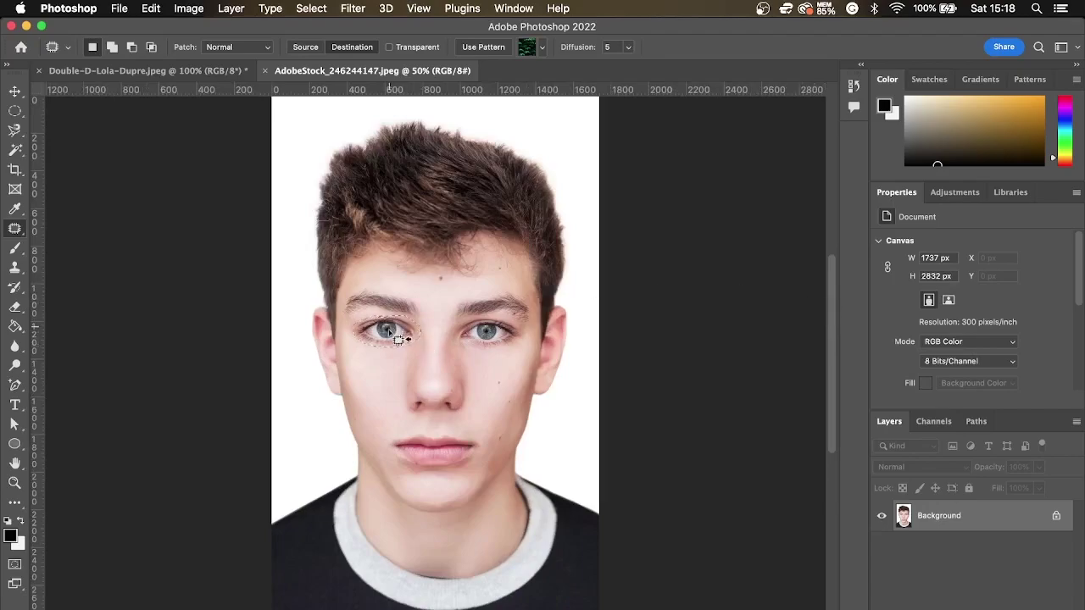
drag(396, 339, 382, 285)
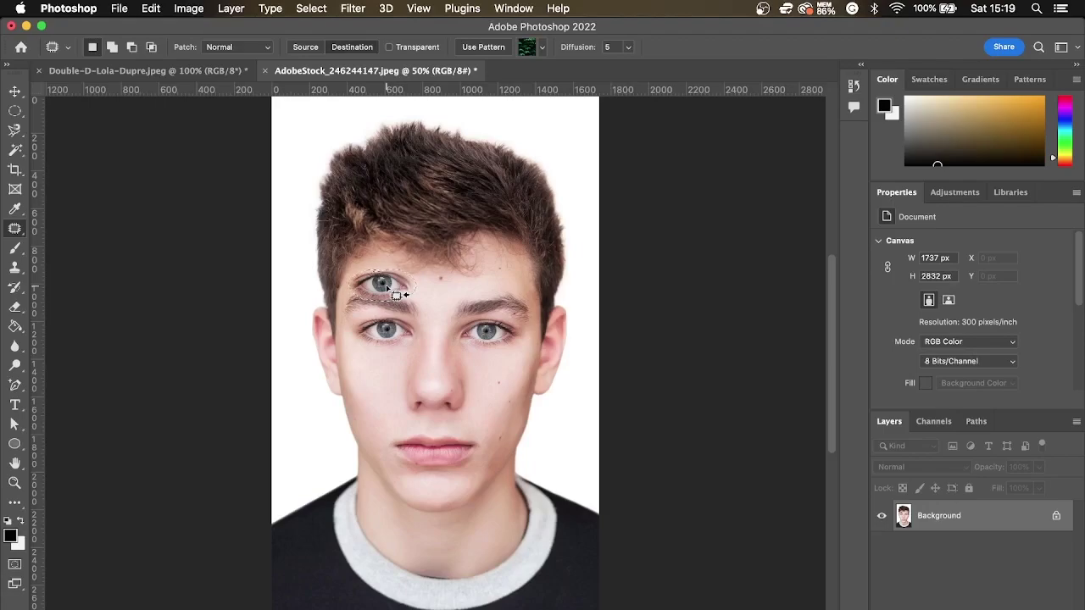
drag(388, 289, 390, 369)
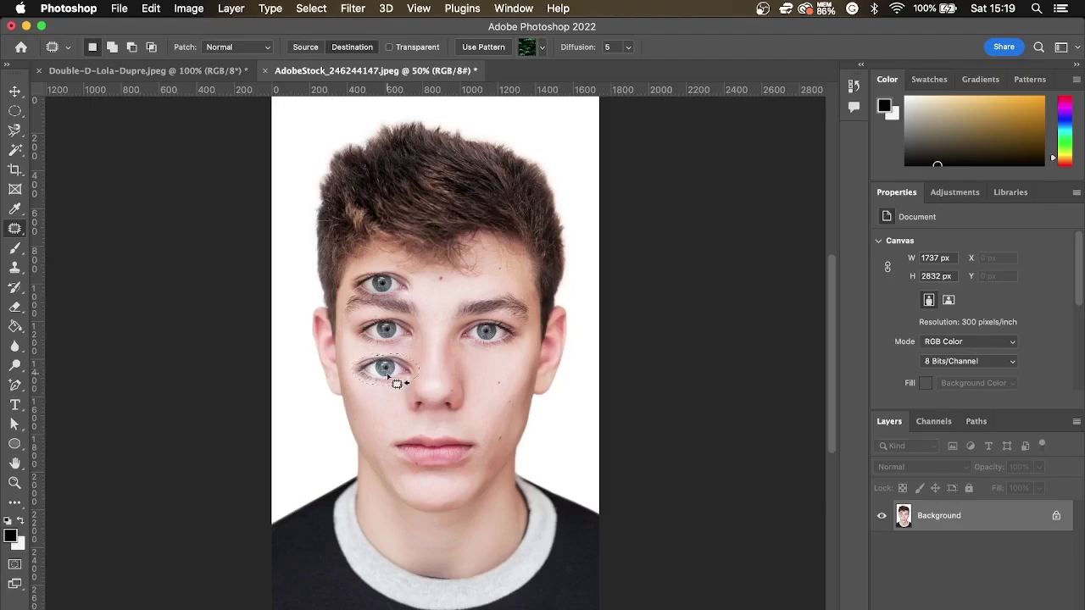
key(super+equal)
key(super+equal)
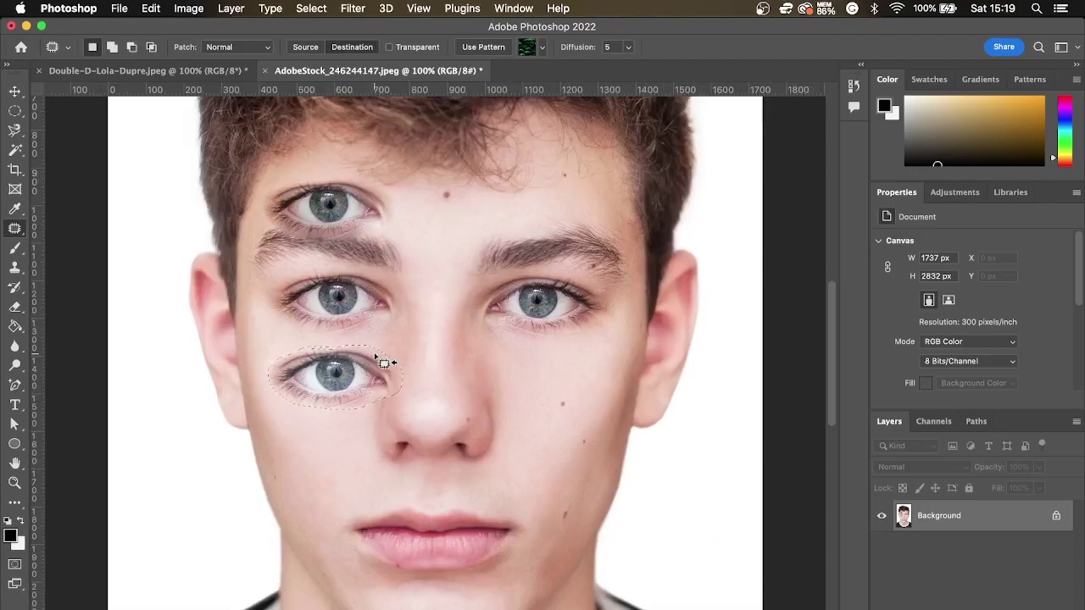
key(super+d)
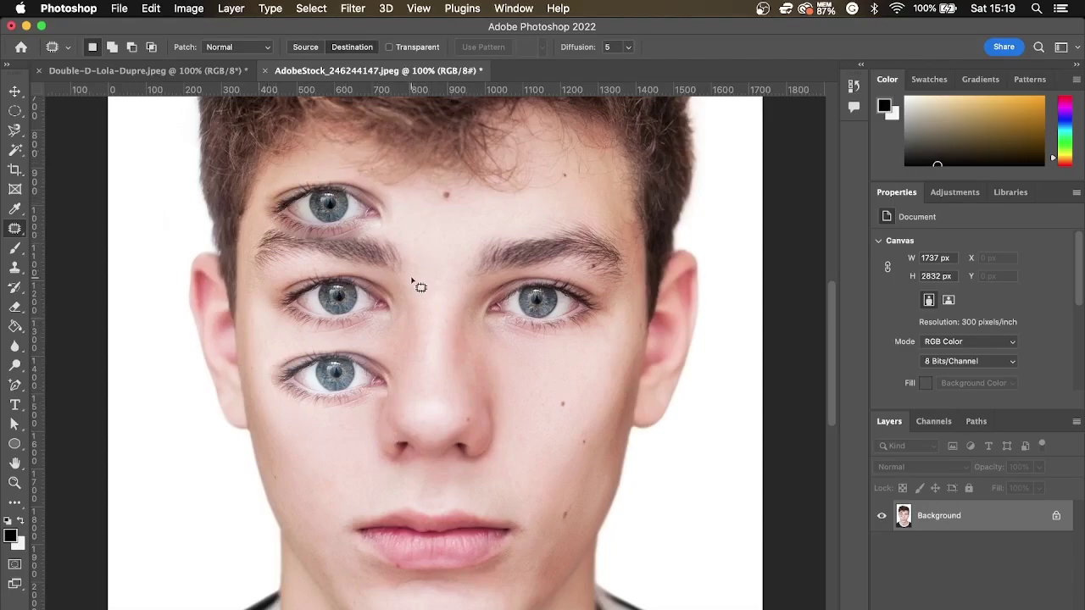
Patch copies of the eye on the picture's right above its eyebrow and onto the cheek below, and deselect
key(super+minus)
key(super+minus)
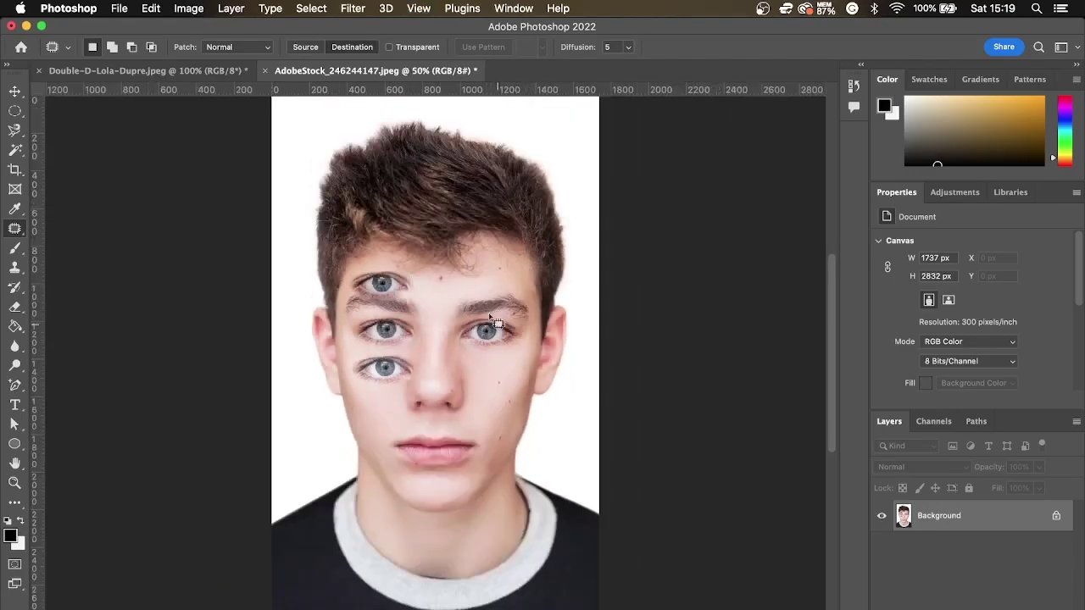
mouse_move(466, 327)
mouse_down()
mouse_move(466, 350)
mouse_move(517, 353)
mouse_move(538, 339)
mouse_move(463, 324)
mouse_up()
drag(503, 346, 496, 373)
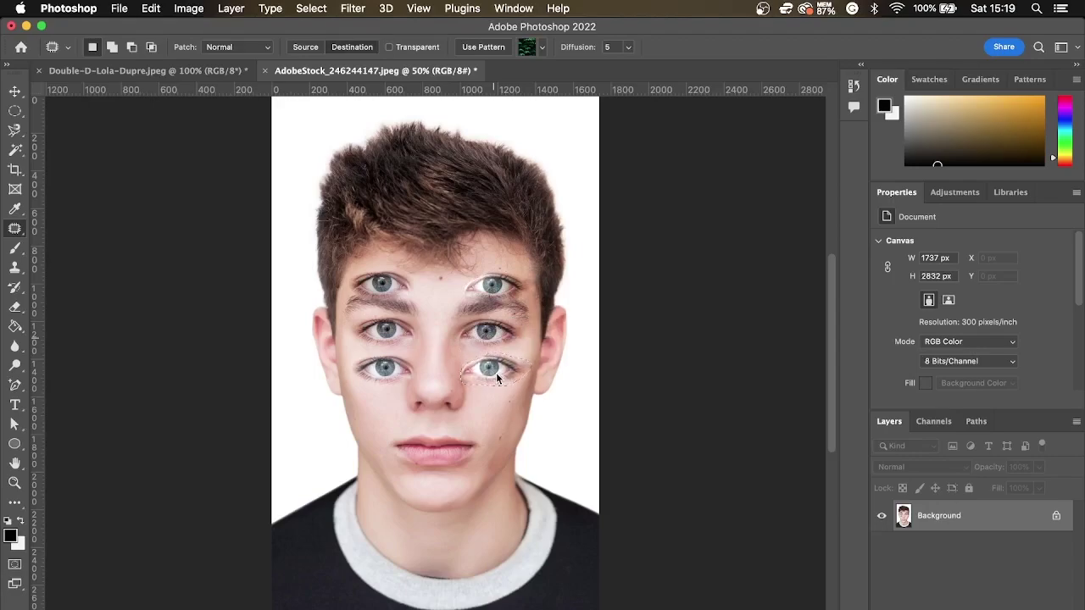
key(super+equal)
key(super+equal)
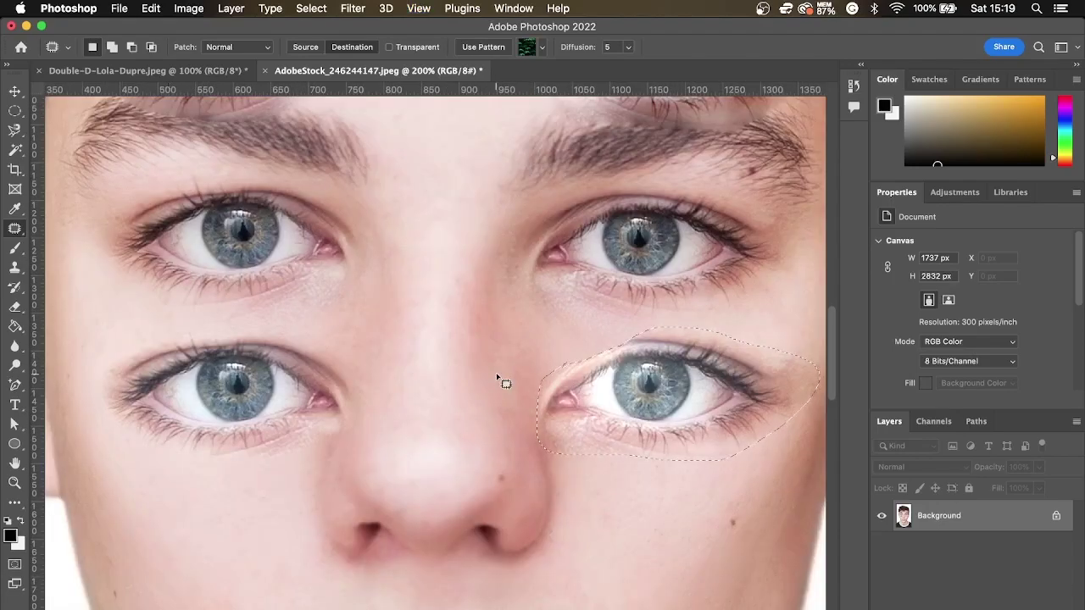
key(super+d)
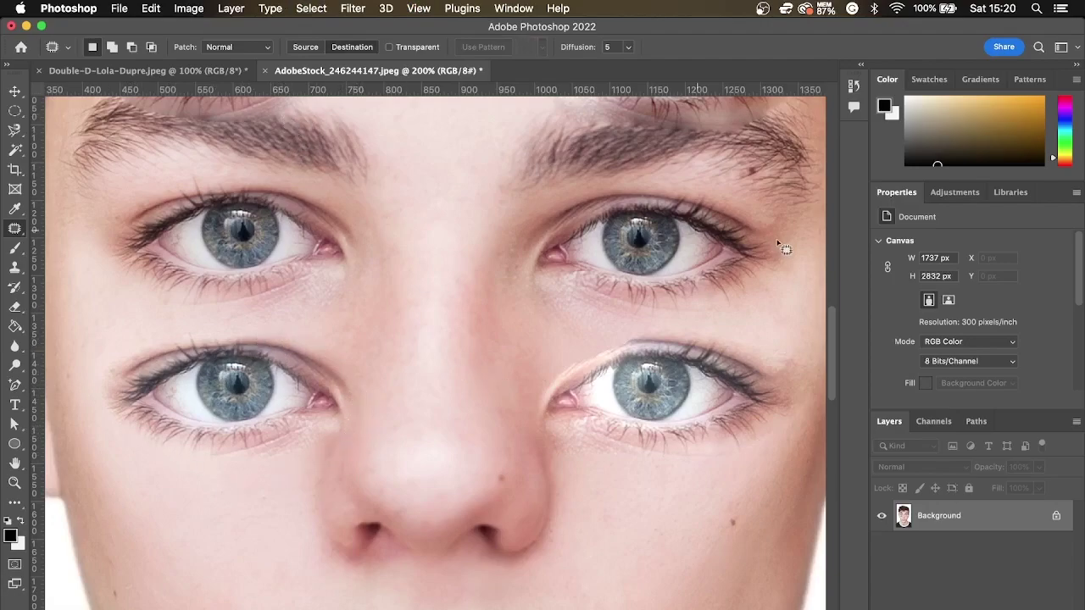
drag(829, 326, 828, 303)
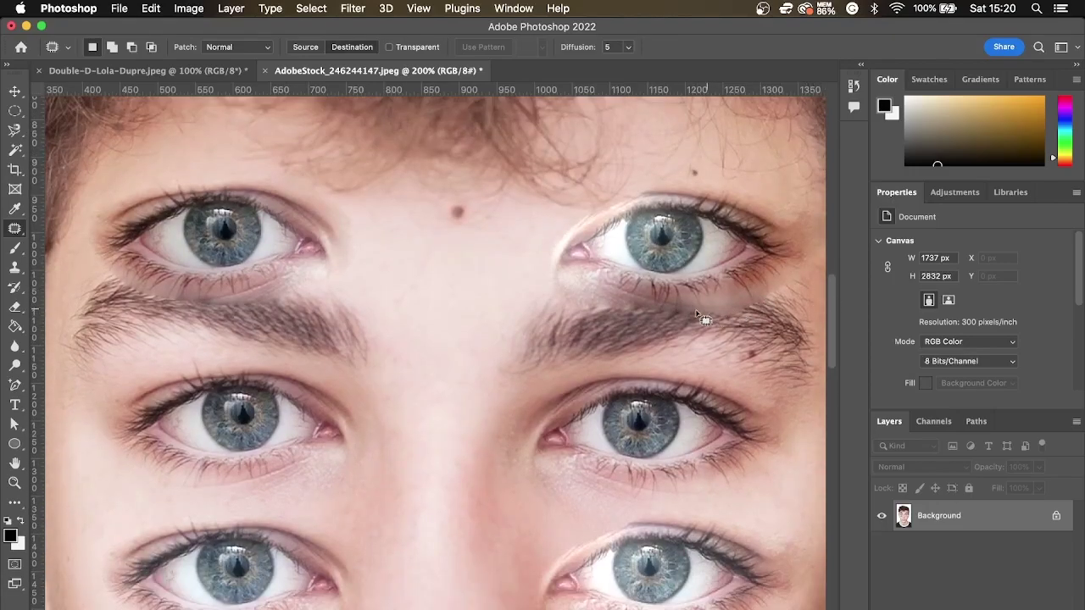
key(super+minus)
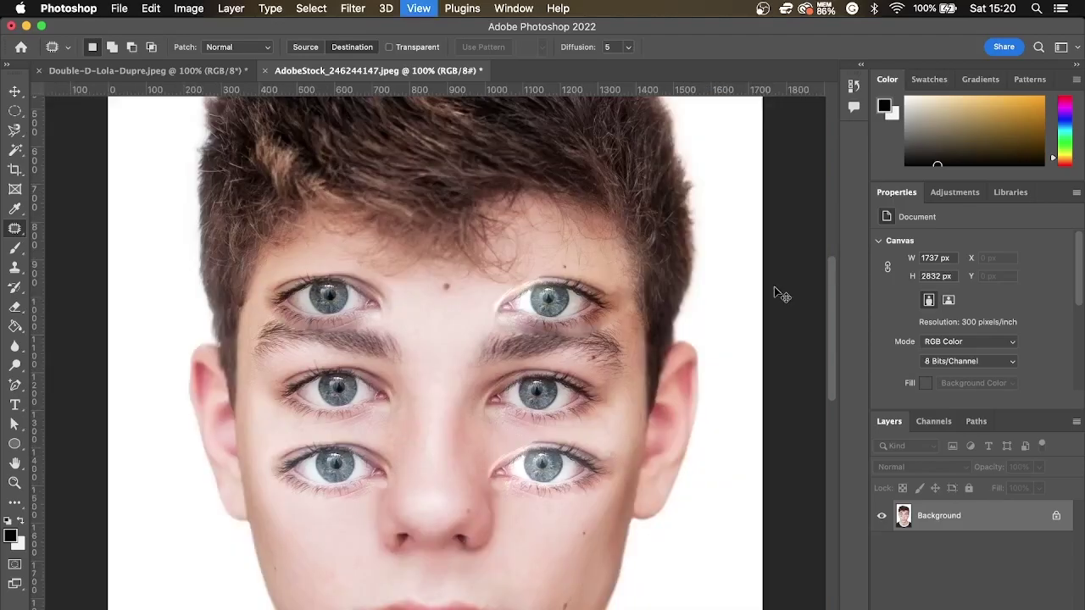
key(super+minus)
key(super+minus)
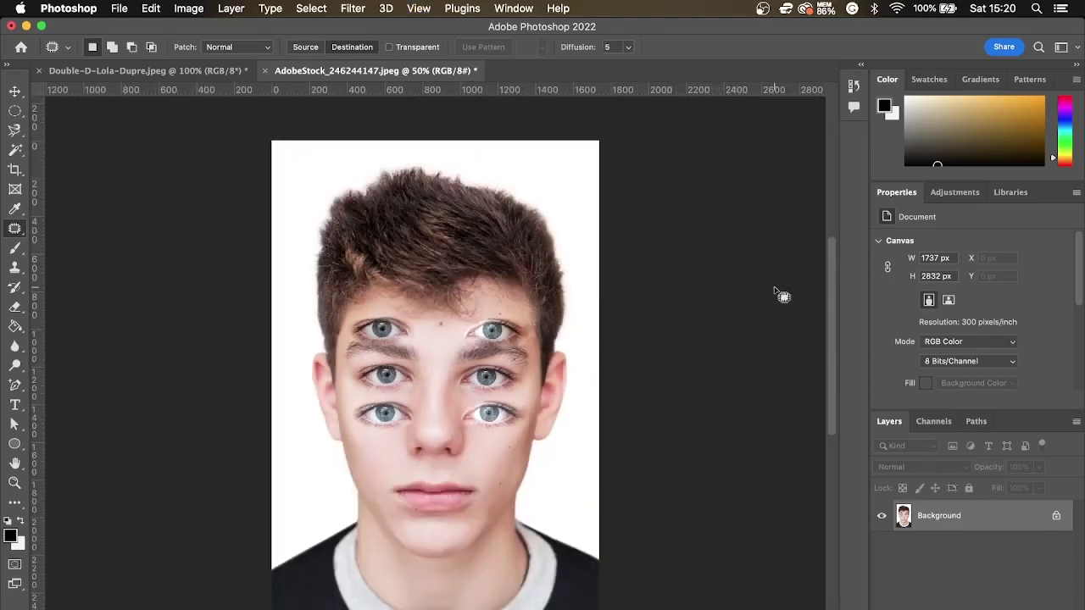
drag(834, 288, 837, 297)
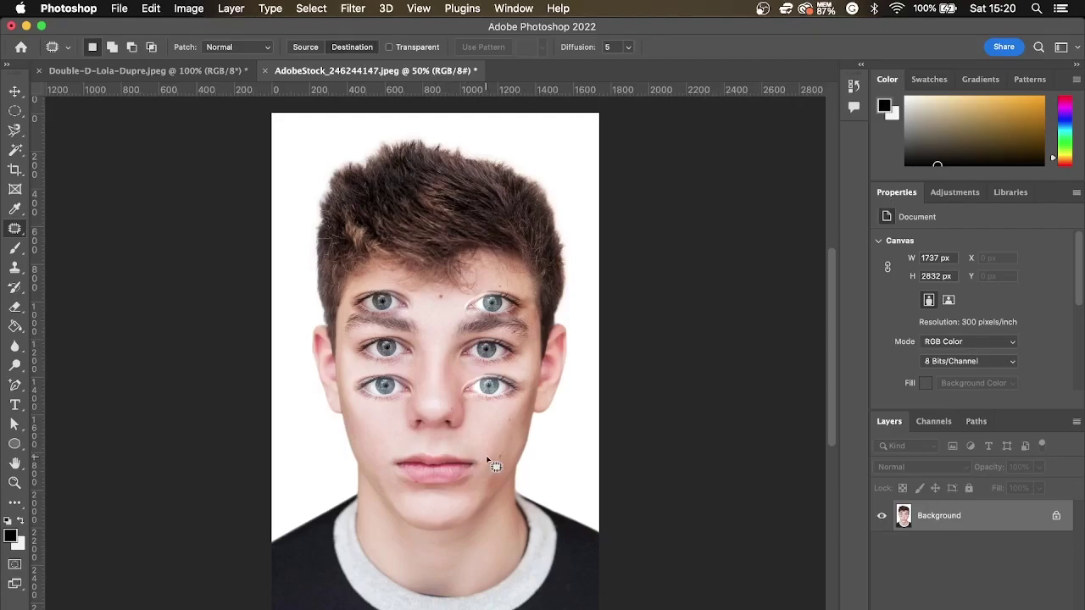
mouse_move(480, 460)
mouse_down()
mouse_move(448, 449)
mouse_move(388, 464)
mouse_move(396, 480)
mouse_move(443, 492)
mouse_move(479, 473)
mouse_move(477, 459)
mouse_up()
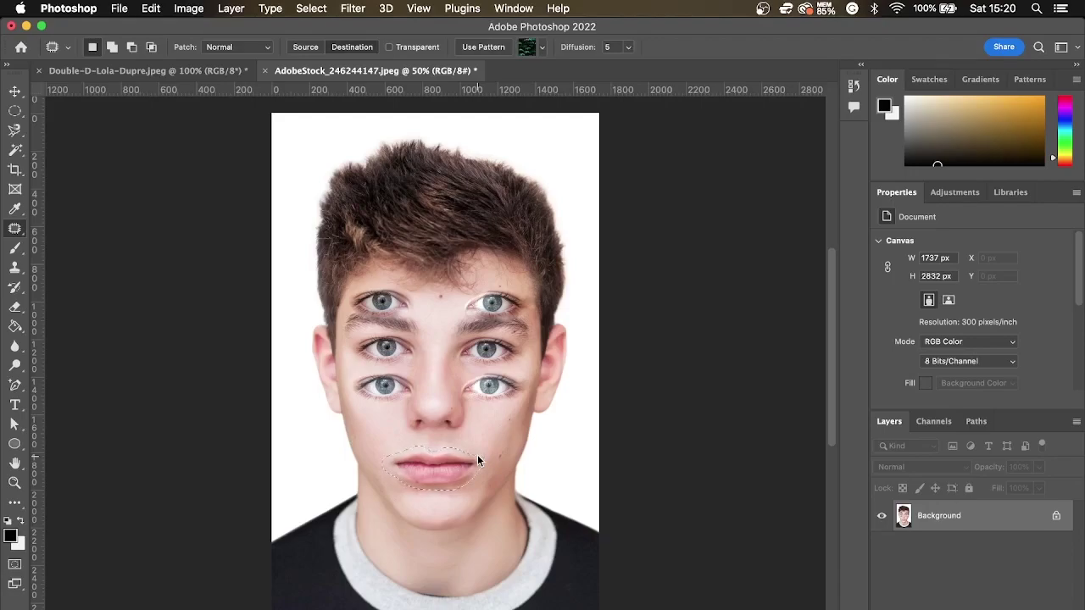
click(629, 408)
key(super+equal)
key(super+equal)
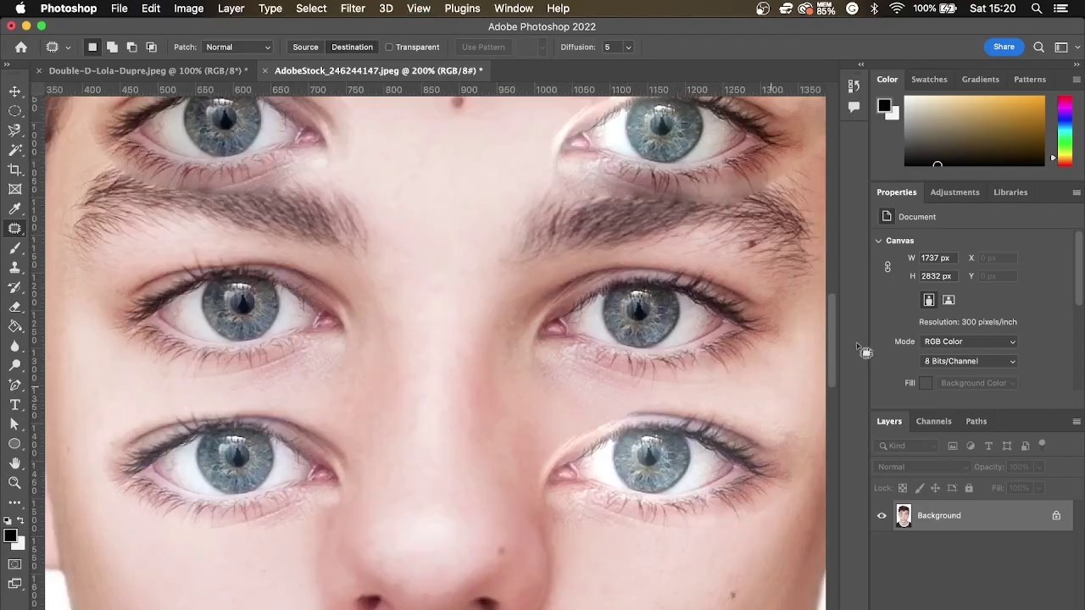
drag(834, 341, 838, 391)
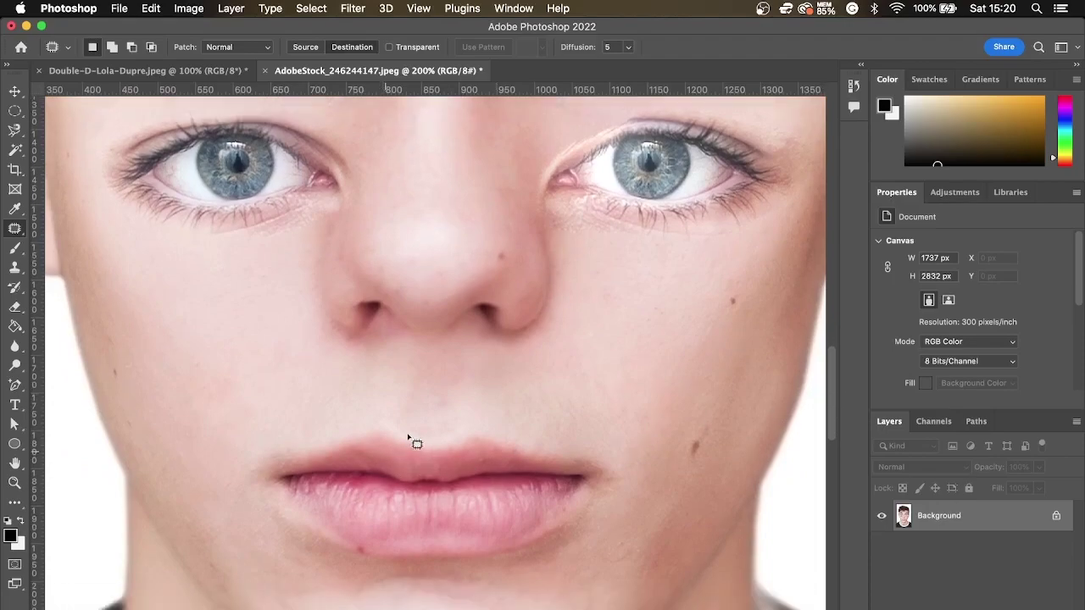
mouse_move(429, 434)
mouse_down()
mouse_move(412, 420)
mouse_move(376, 419)
mouse_move(258, 450)
mouse_move(250, 480)
mouse_move(286, 523)
mouse_move(356, 565)
mouse_move(433, 572)
mouse_move(512, 565)
mouse_move(585, 527)
mouse_move(627, 474)
mouse_move(598, 445)
mouse_move(467, 426)
mouse_move(428, 433)
mouse_up()
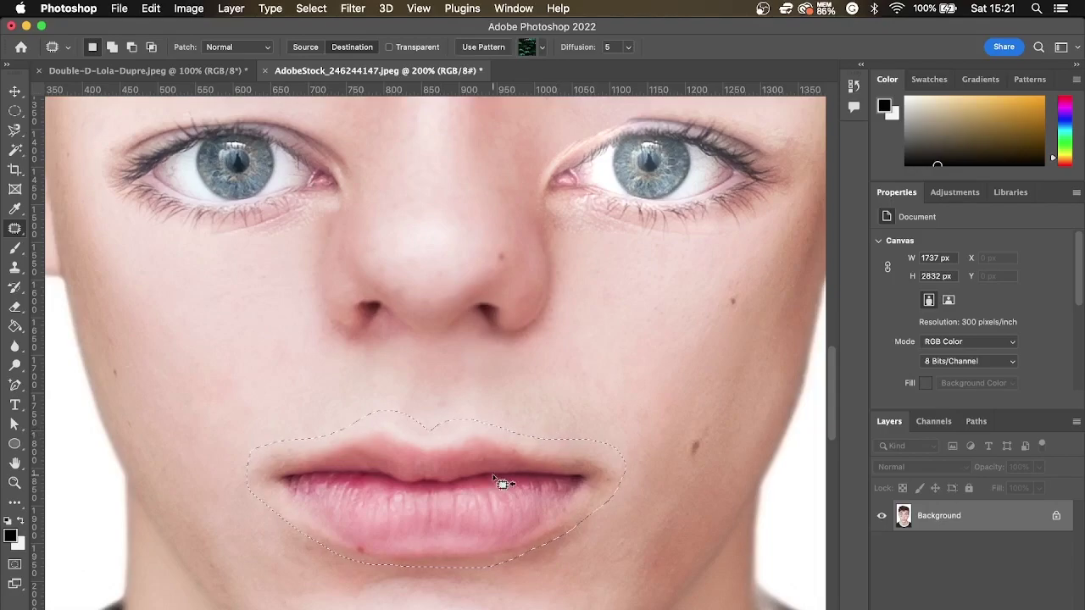
key(super+z)
Outline the lips loosely with the Patch tool and place copies on the chin and on the neck at the collar
mouse_move(421, 428)
mouse_down()
mouse_move(389, 413)
mouse_move(350, 419)
mouse_move(248, 448)
mouse_move(242, 473)
mouse_move(269, 521)
mouse_move(332, 558)
mouse_move(385, 579)
mouse_move(446, 581)
mouse_move(521, 575)
mouse_move(594, 530)
mouse_move(632, 477)
mouse_move(632, 435)
mouse_move(473, 419)
mouse_move(417, 426)
mouse_up()
key(super+minus)
key(super+minus)
key(super+minus)
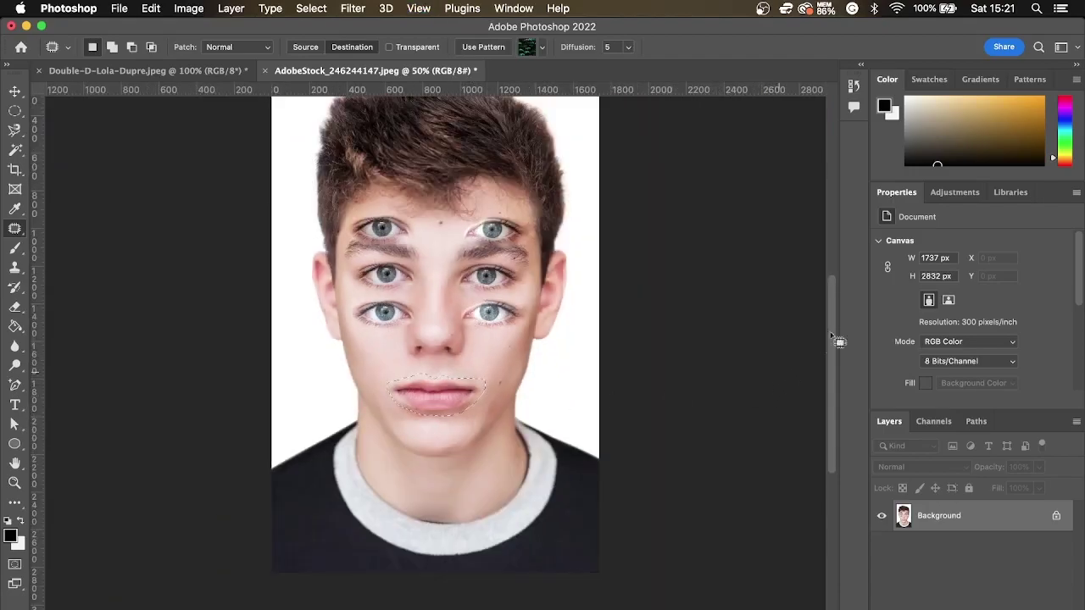
drag(831, 326, 831, 310)
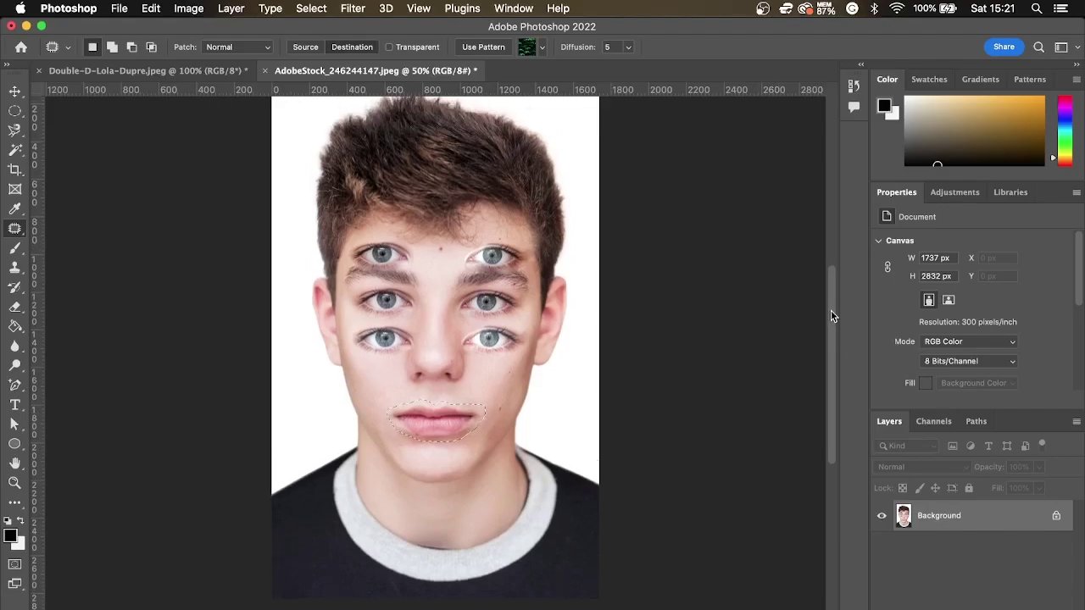
drag(449, 416, 435, 528)
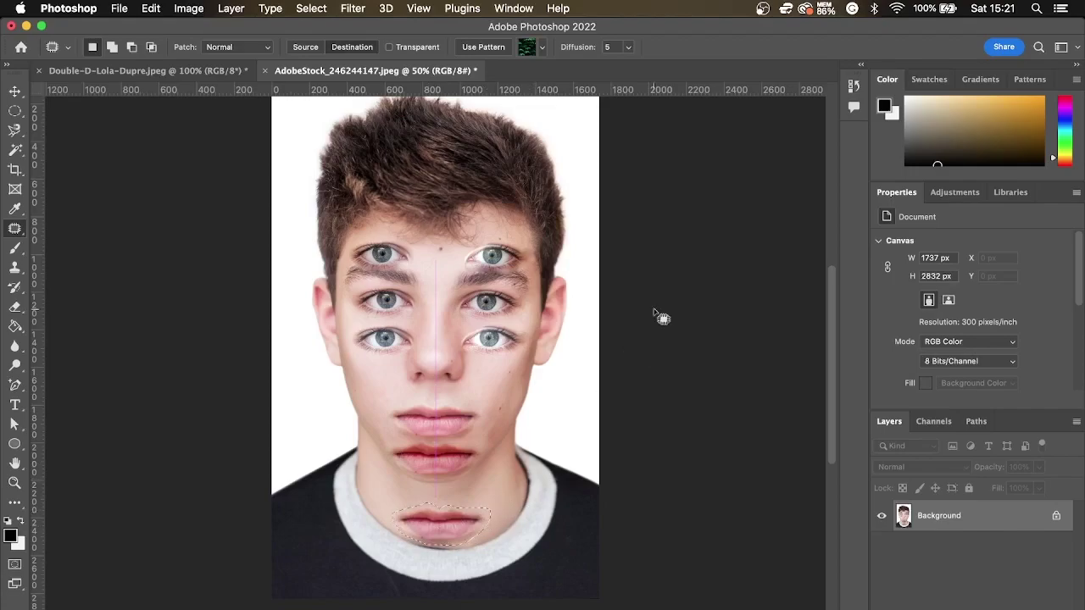
Deselect the lips copy on the neck at the collar
key(super+d)
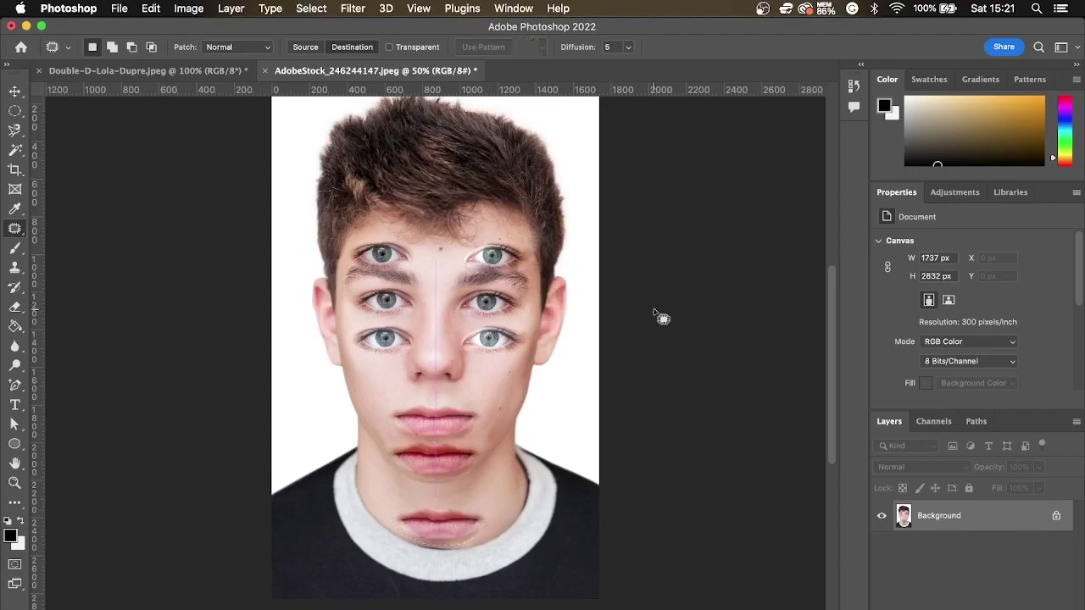
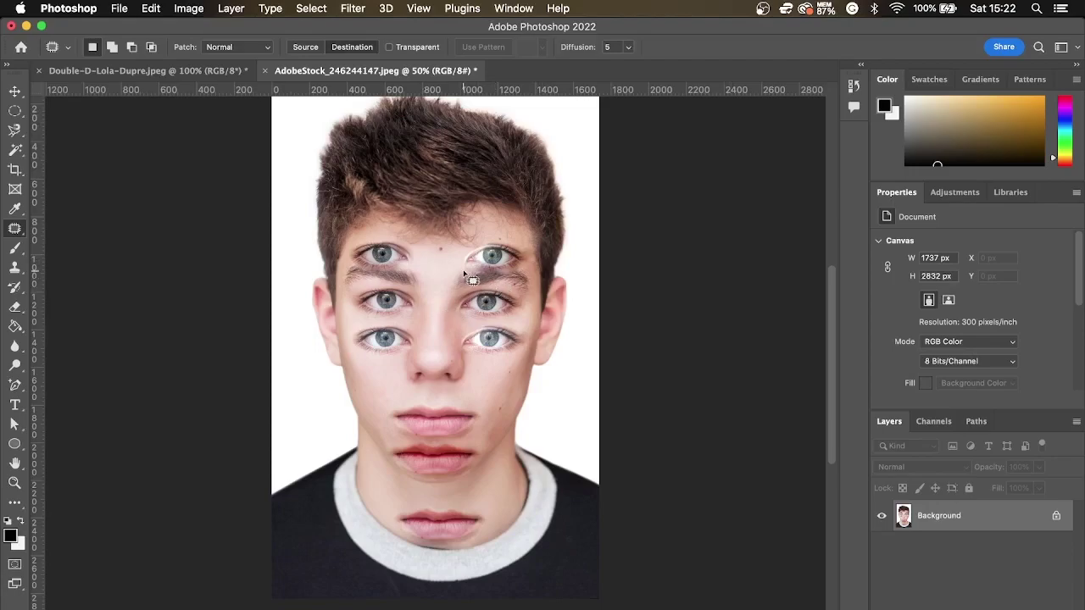
mouse_move(500, 293)
mouse_down()
mouse_move(532, 318)
mouse_move(489, 329)
mouse_move(451, 313)
mouse_move(460, 295)
mouse_move(503, 364)
mouse_move(497, 390)
mouse_up()
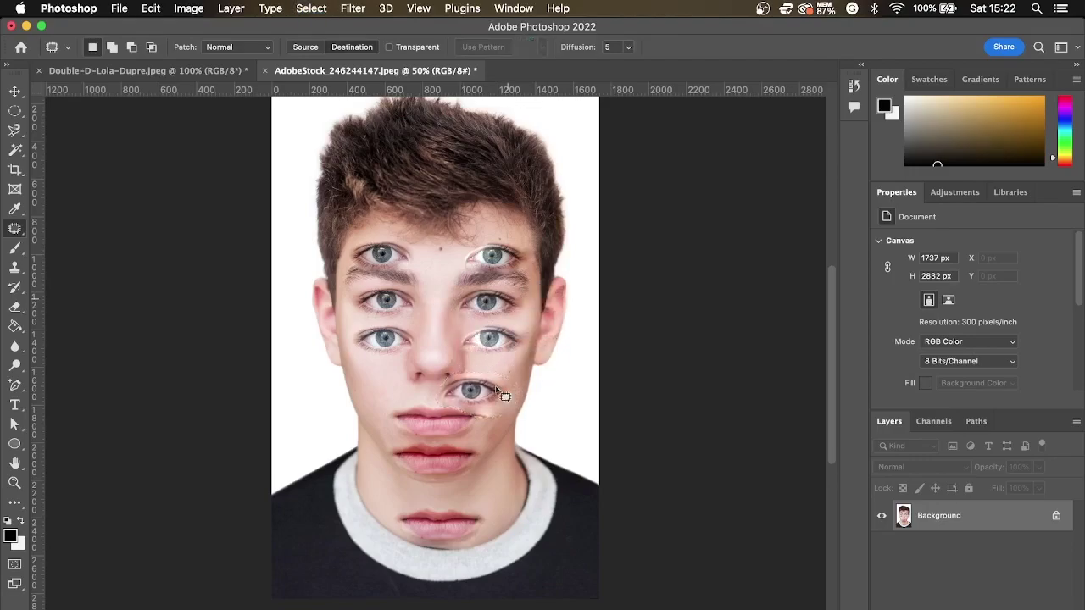
key(super+d)
key(super+z)
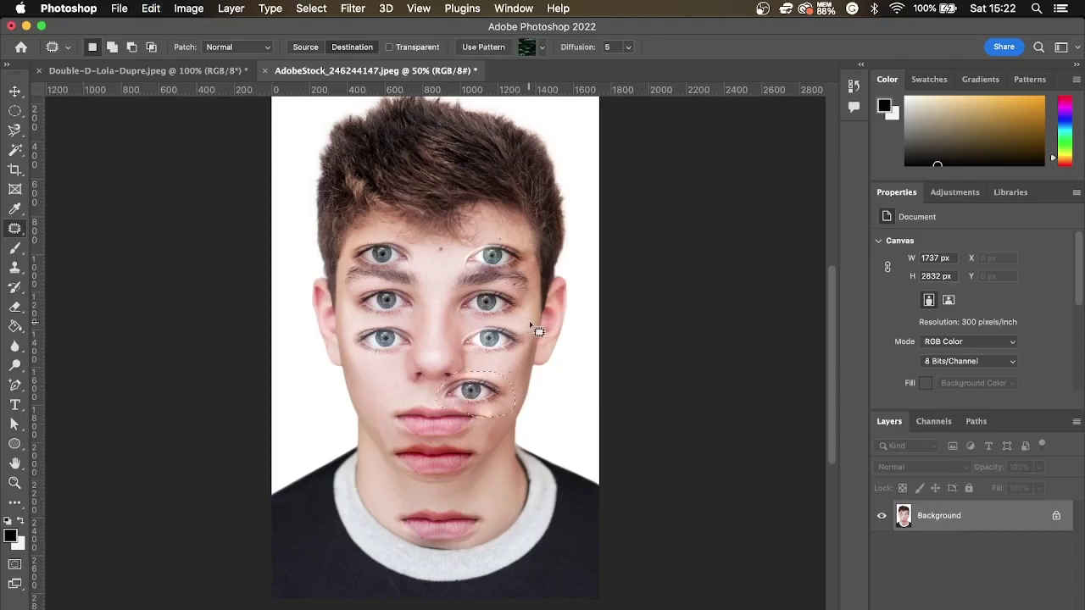
key(super+z)
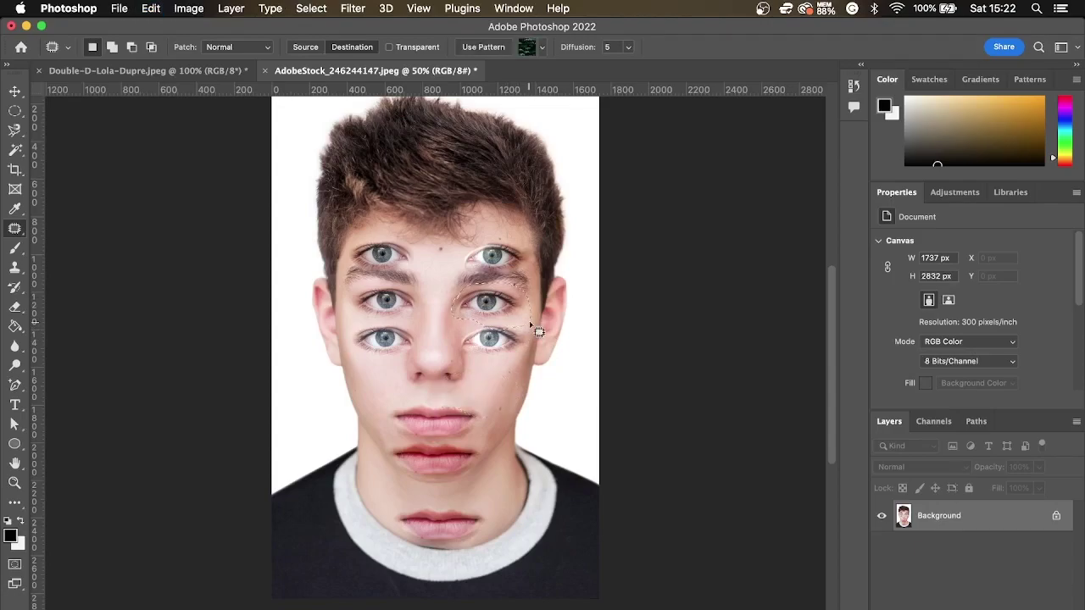
key(super+z)
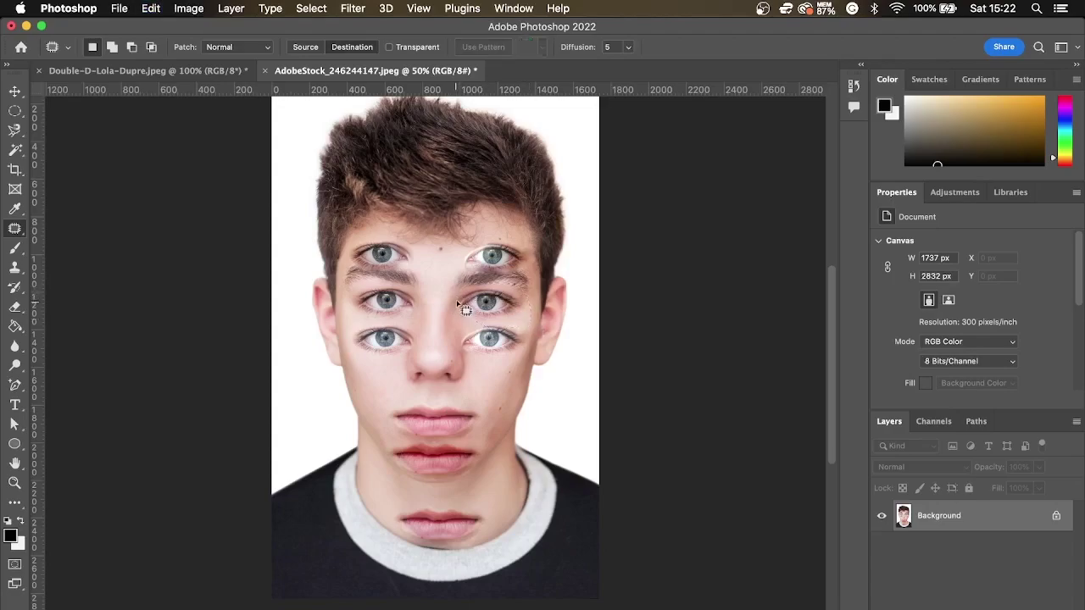
Patch another copy of each original eye onto the lower cheeks above the mouth, deselect, and compare with the Double-D-Lola-Dupre.jpeg reference
mouse_move(473, 290)
mouse_down()
mouse_move(519, 295)
mouse_move(519, 314)
mouse_move(490, 325)
mouse_move(454, 319)
mouse_move(470, 290)
mouse_move(498, 312)
mouse_move(495, 387)
mouse_up()
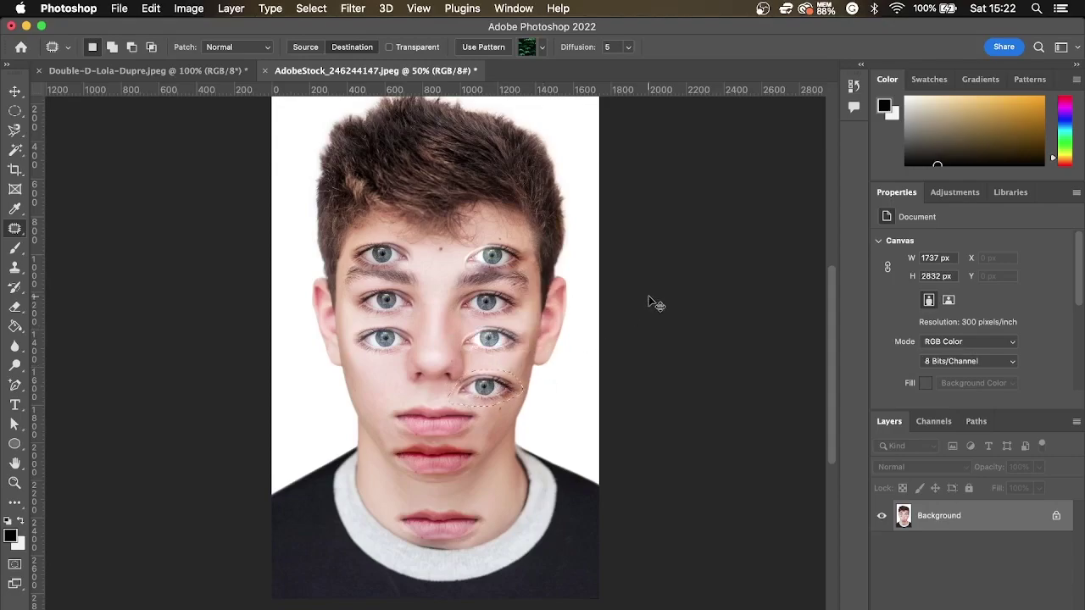
key(super+d)
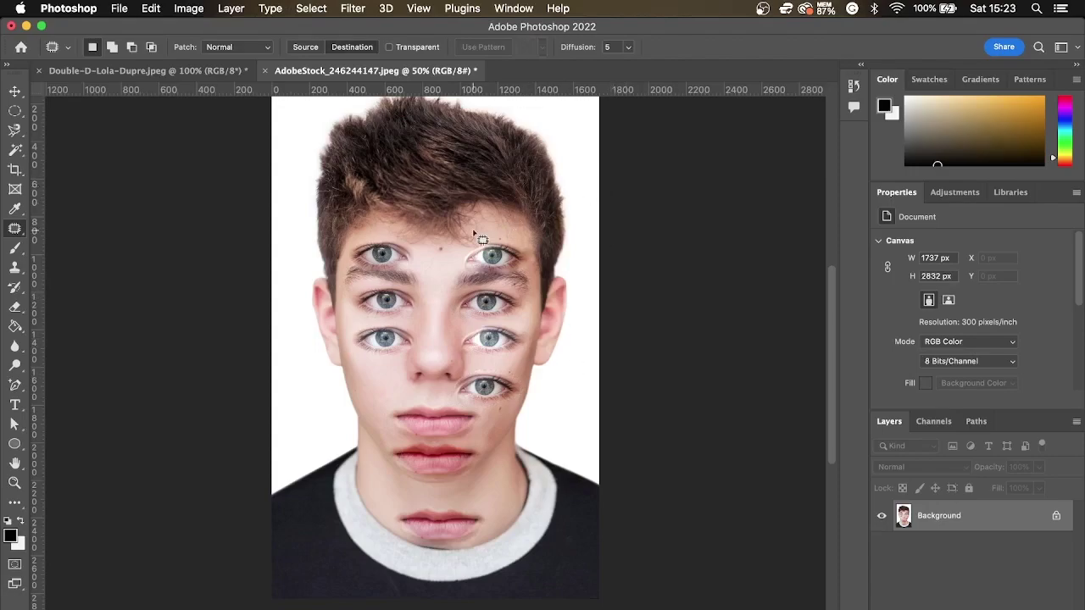
mouse_move(366, 299)
mouse_down()
mouse_move(411, 287)
mouse_move(428, 306)
mouse_move(416, 325)
mouse_move(380, 332)
mouse_move(355, 307)
mouse_move(365, 303)
mouse_move(386, 384)
mouse_up()
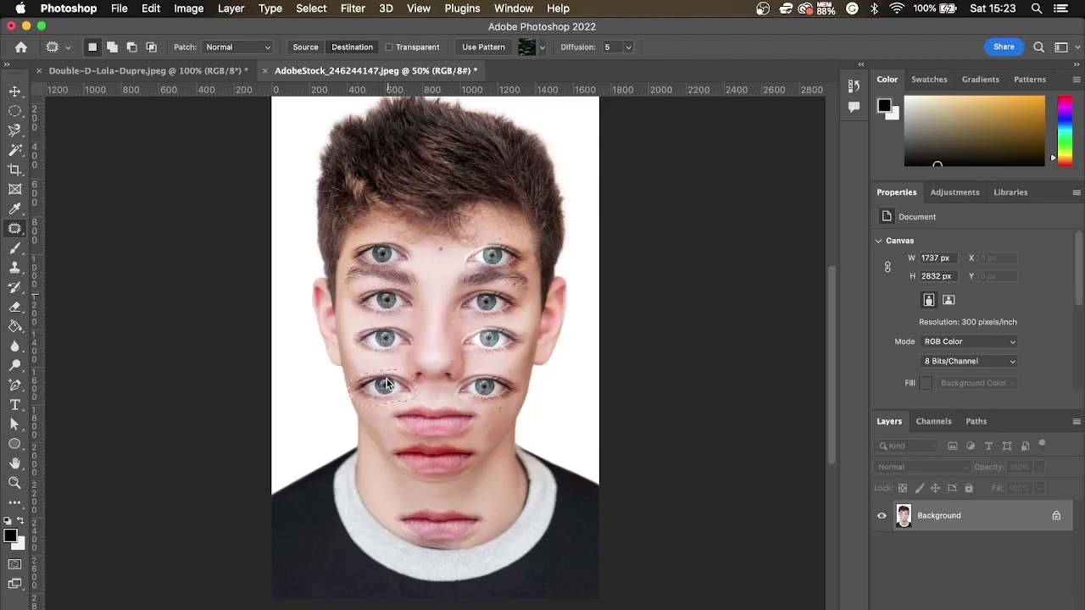
key(super+d)
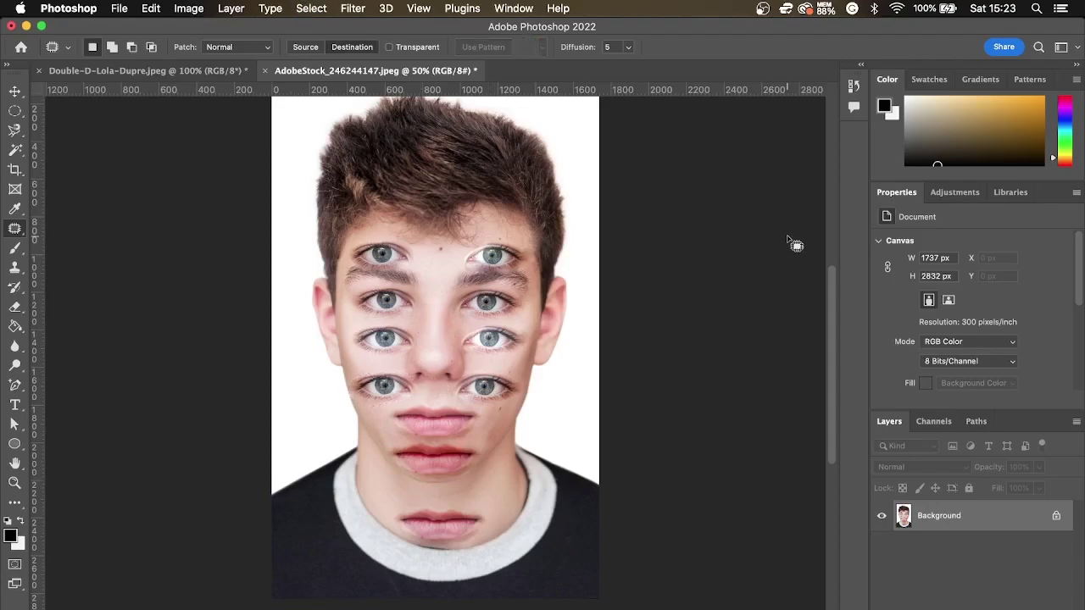
click(215, 75)
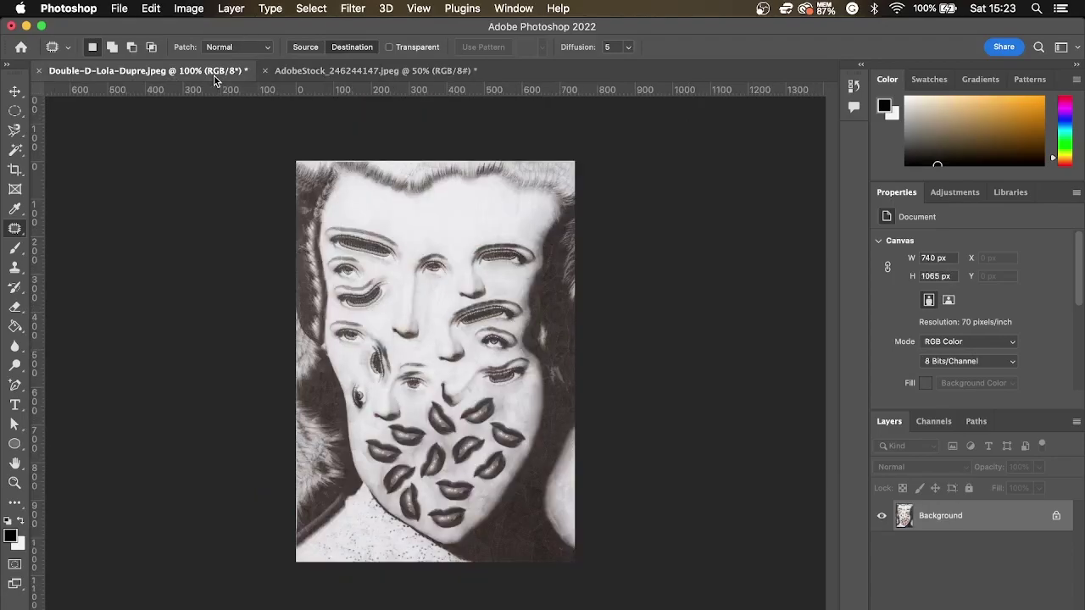
click(320, 71)
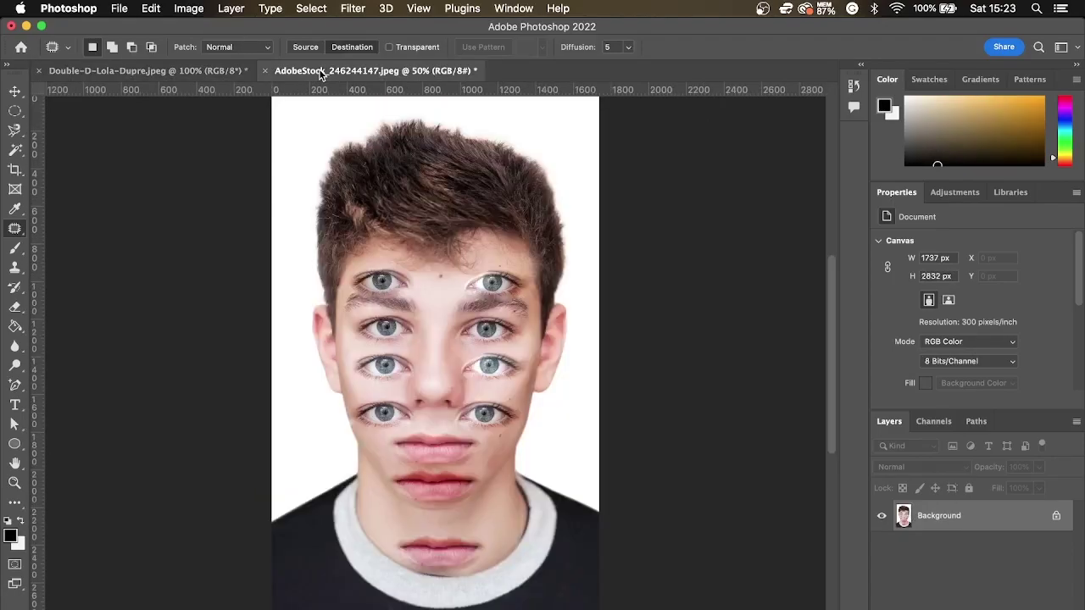
Save the colour portrait as a JPEG named Dupre_Colour_2 in the PHOTOGRAPHY folder at maximum quality 12
click(119, 10)
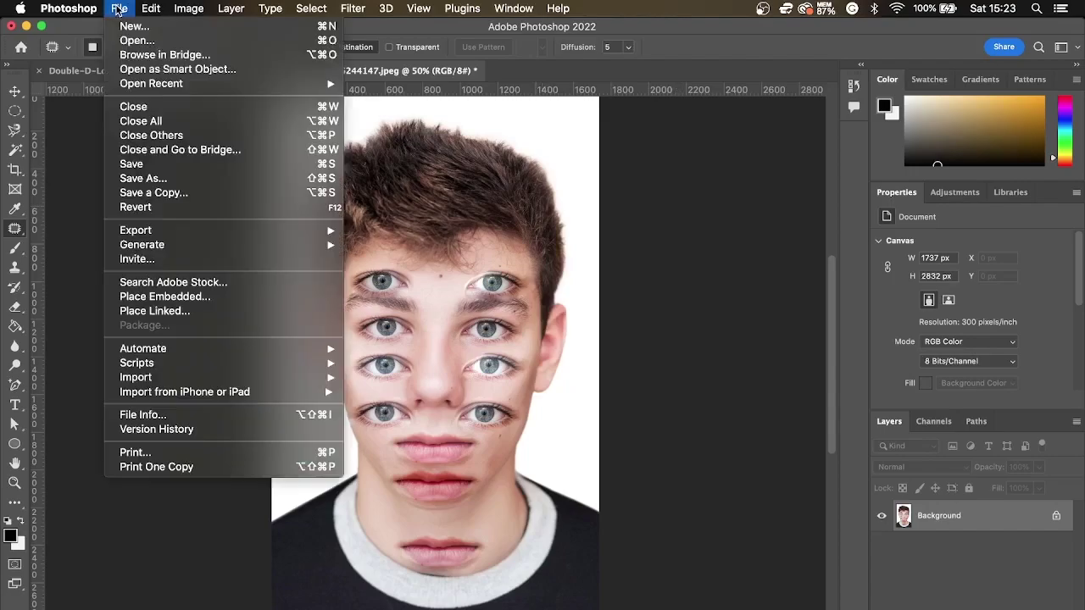
click(157, 182)
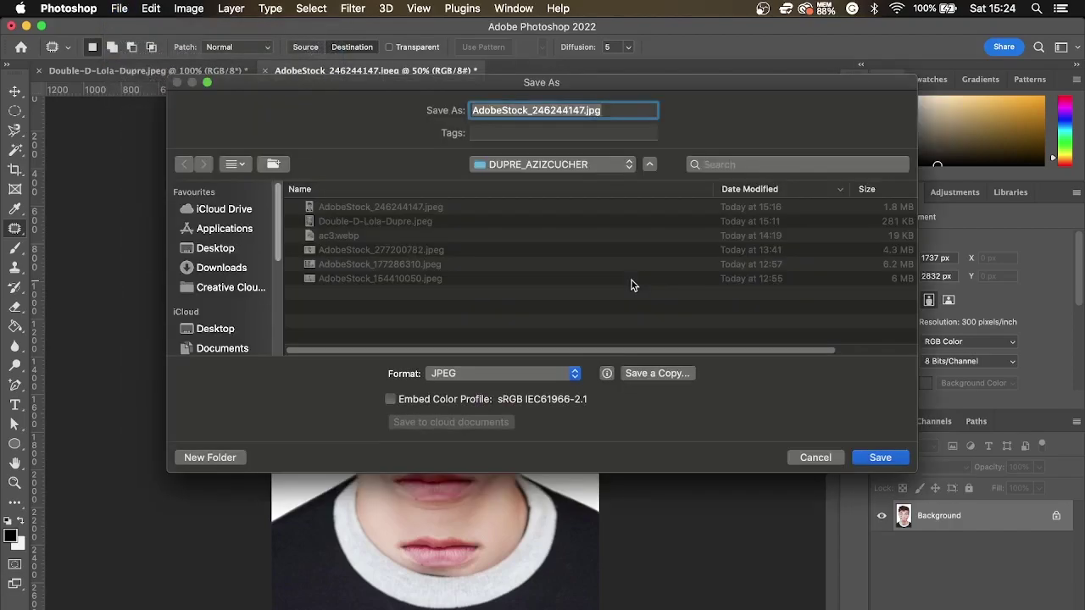
click(609, 168)
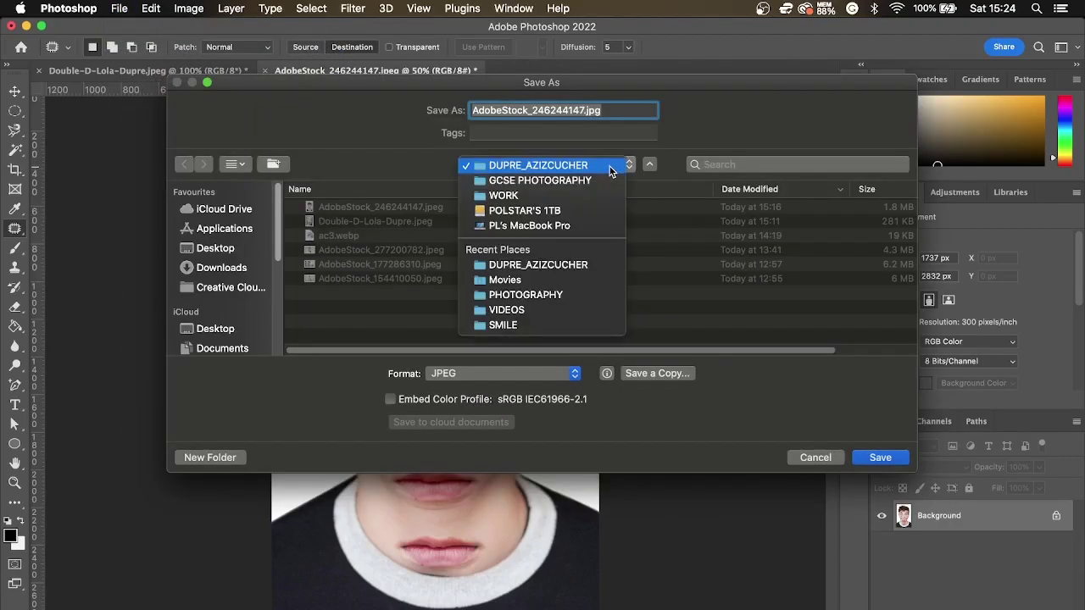
click(535, 302)
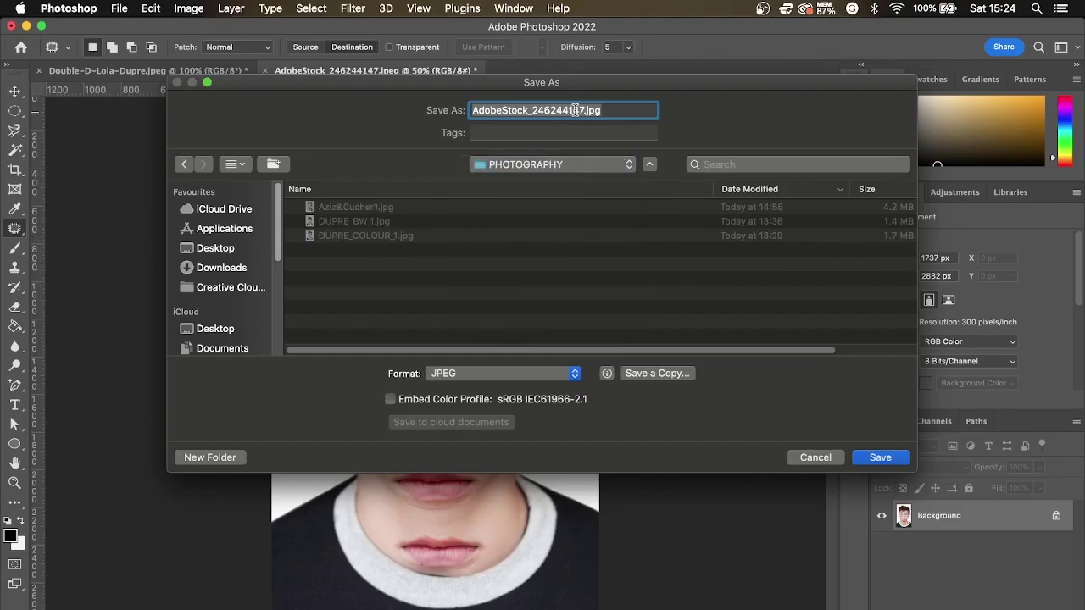
text(Dupre_Colour_2)
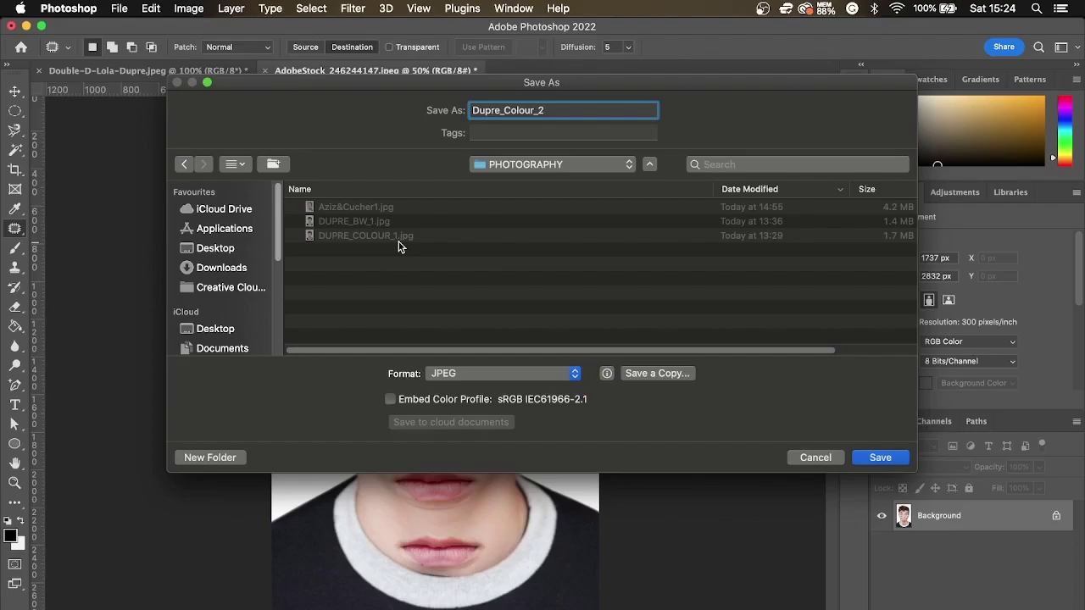
click(577, 375)
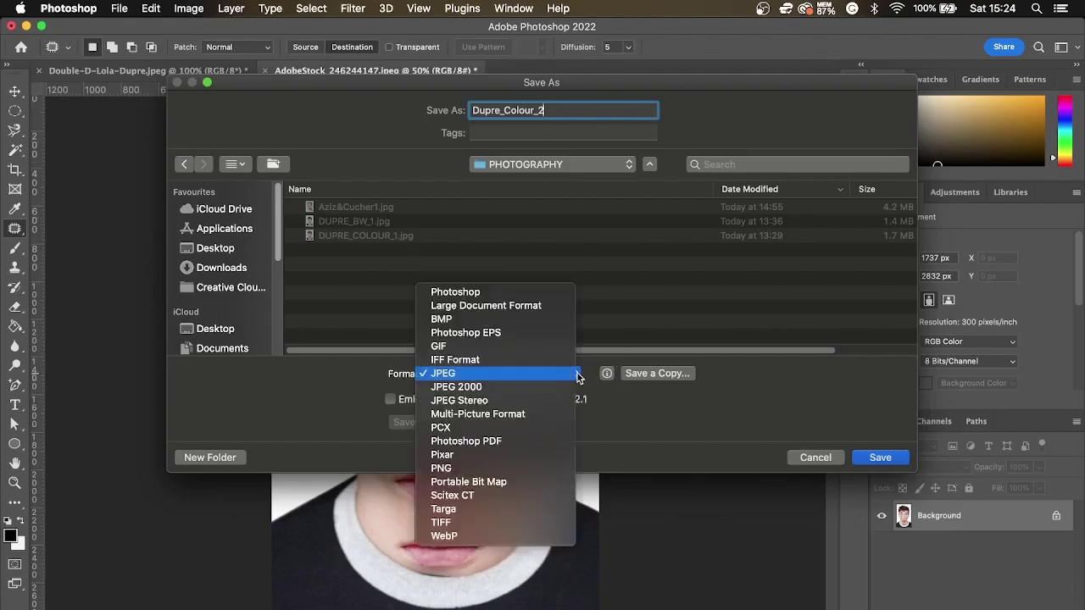
click(452, 376)
click(894, 457)
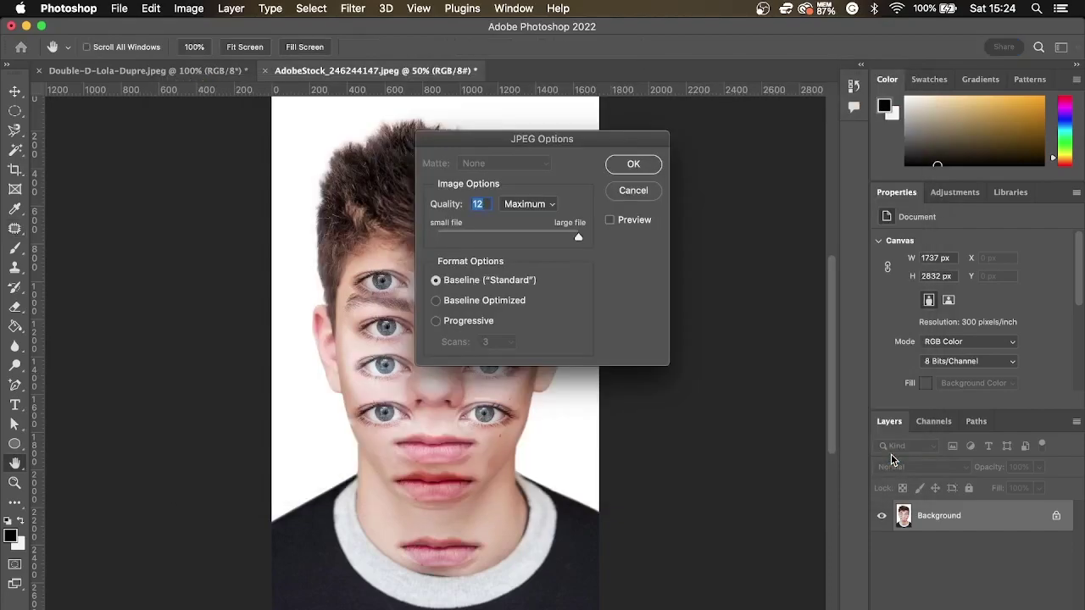
click(634, 163)
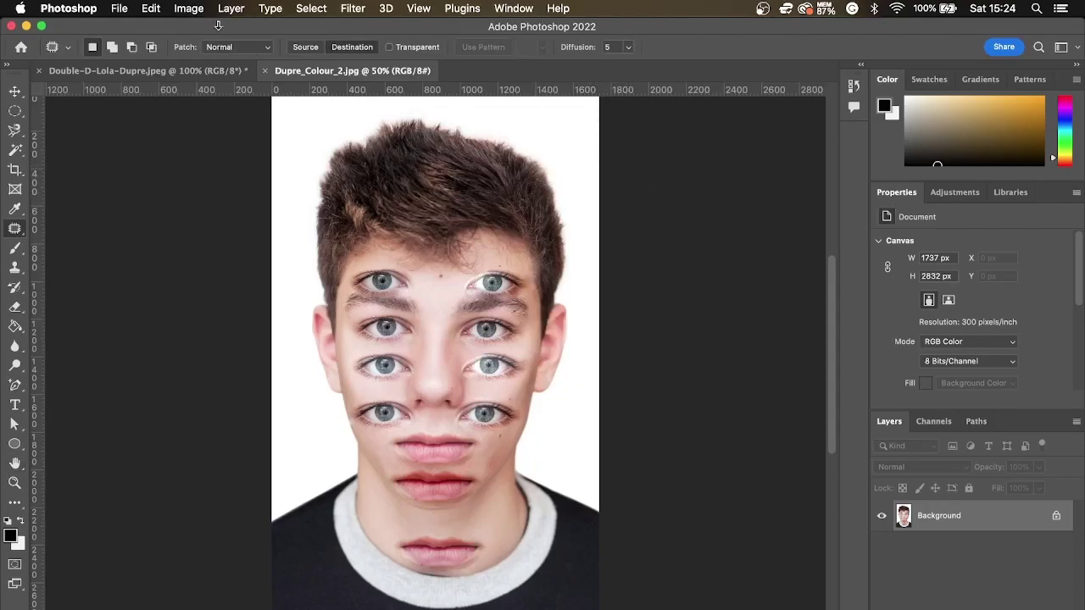
Apply a Black & White adjustment to the portrait, trying the Green Filter preset and settling on the Default preset
click(195, 10)
mouse_move(201, 53)
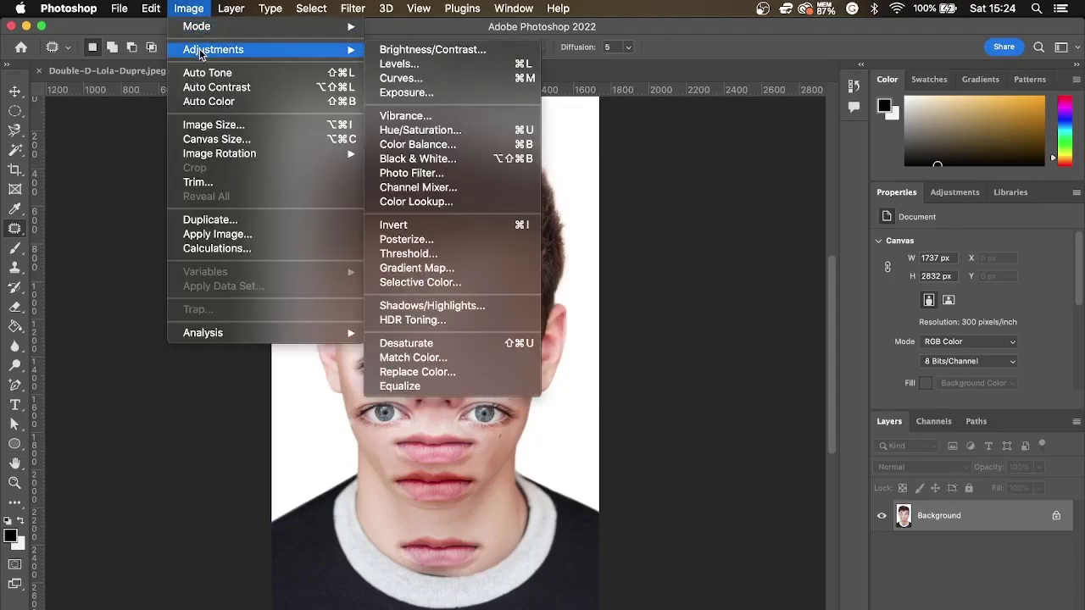
click(418, 158)
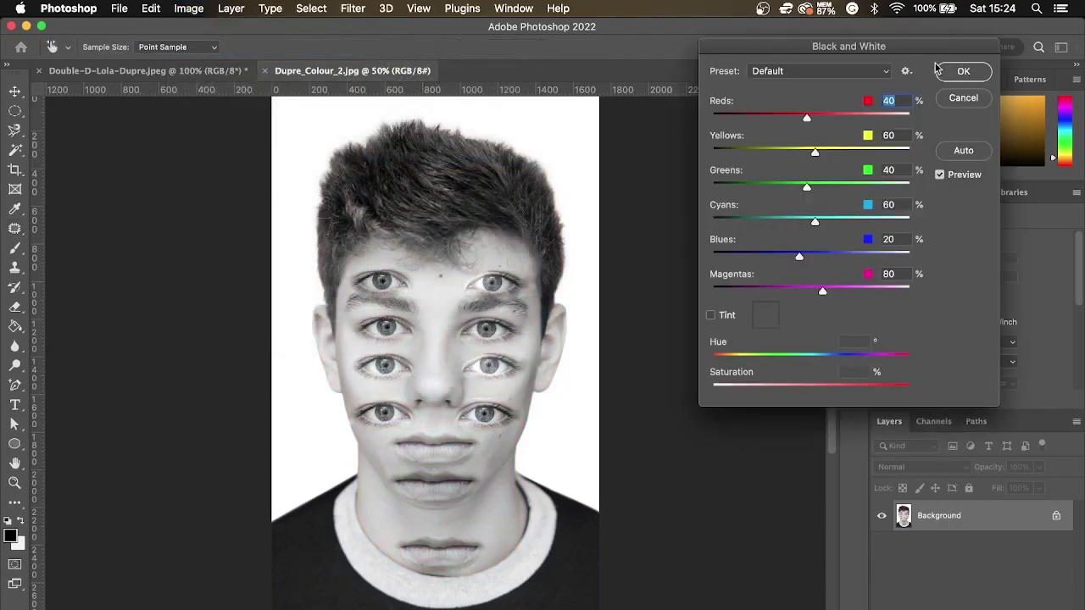
click(886, 71)
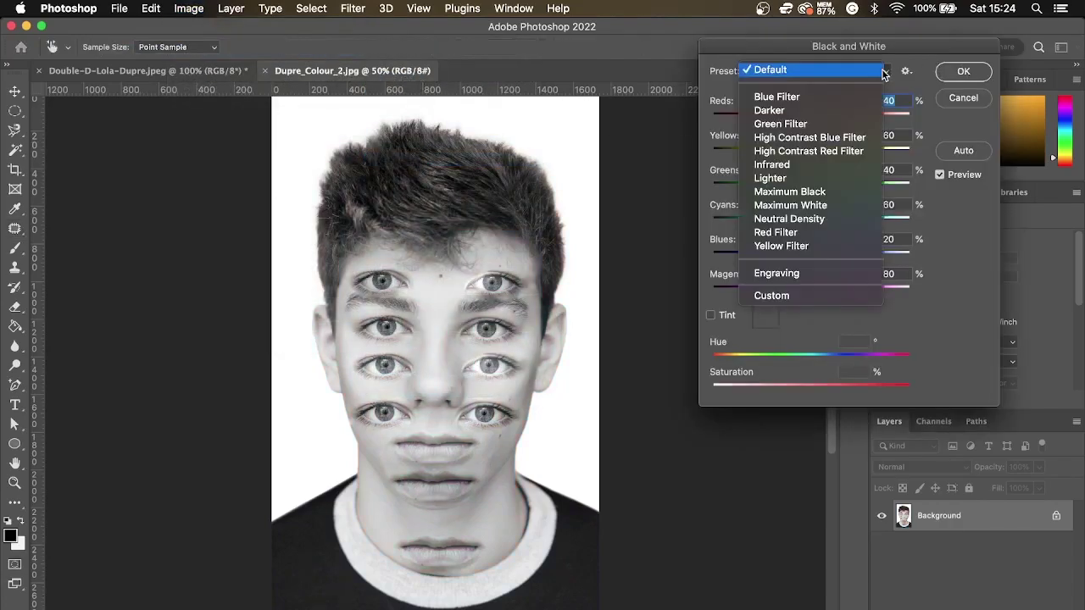
click(819, 124)
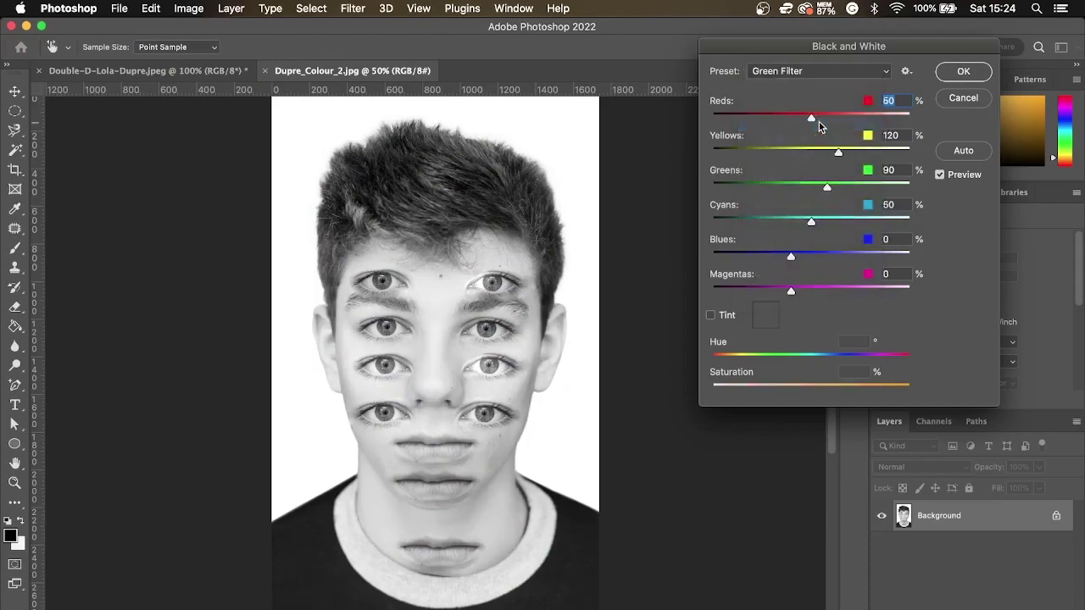
click(867, 72)
click(797, 19)
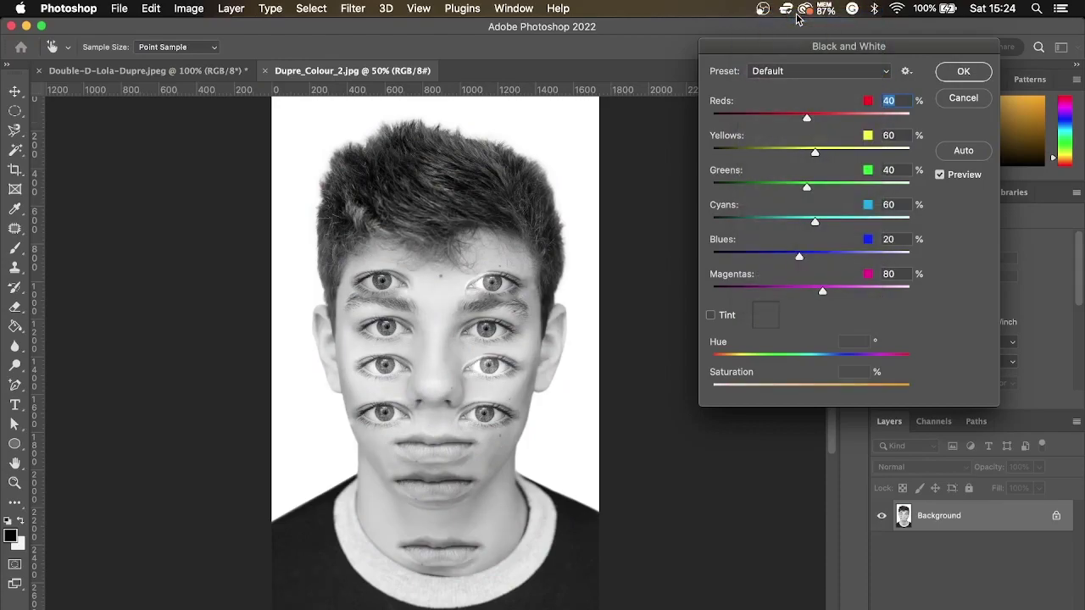
click(963, 72)
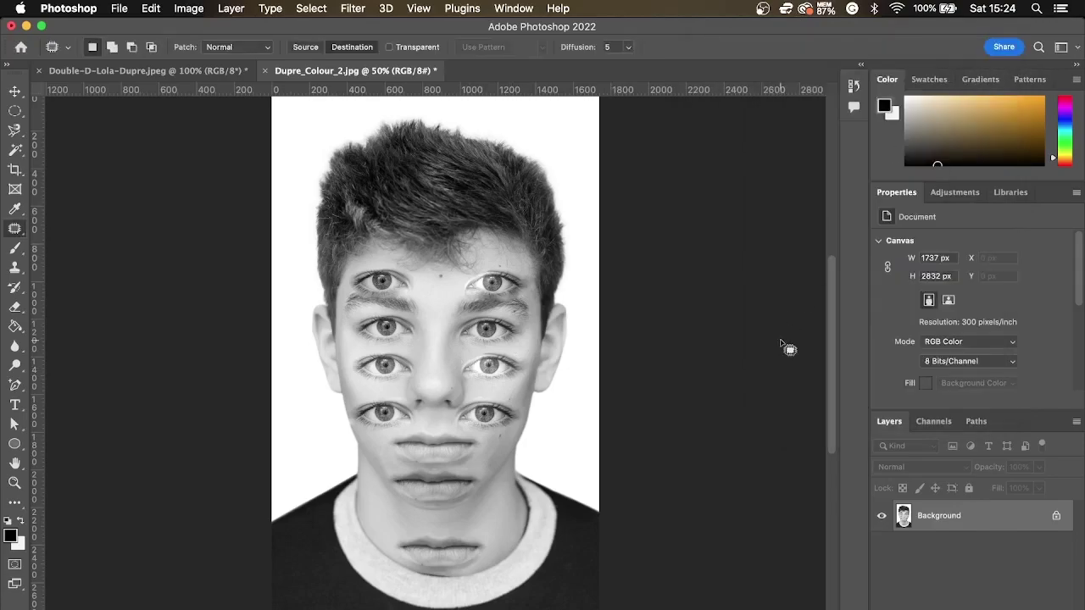
Save the black-and-white portrait as the JPEG Dupre_BW_2.jpg in the PHOTOGRAPHY folder, accepting the JPEG options
click(120, 8)
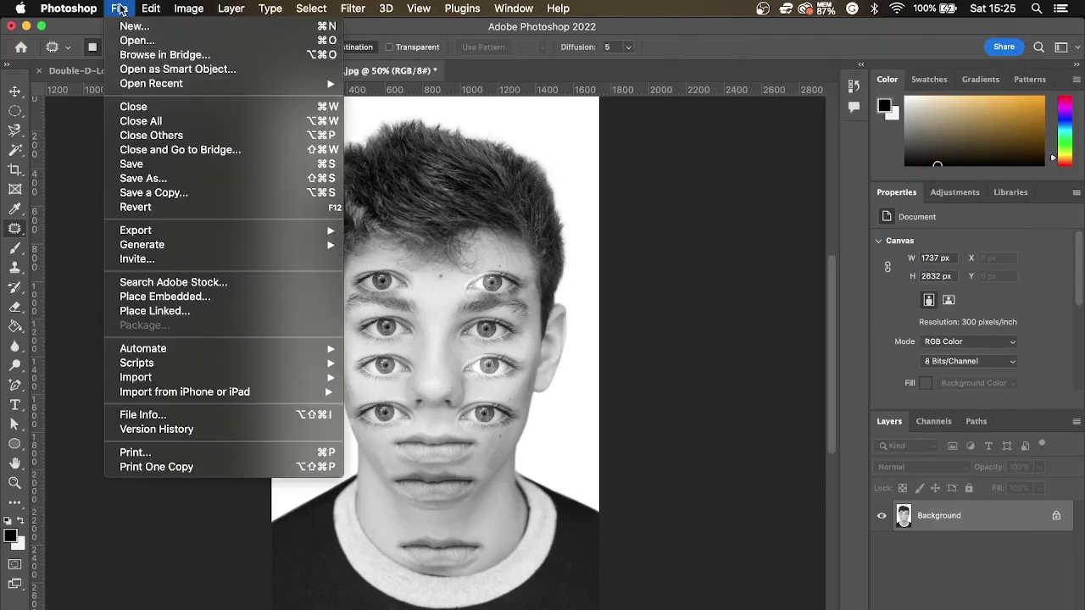
click(144, 178)
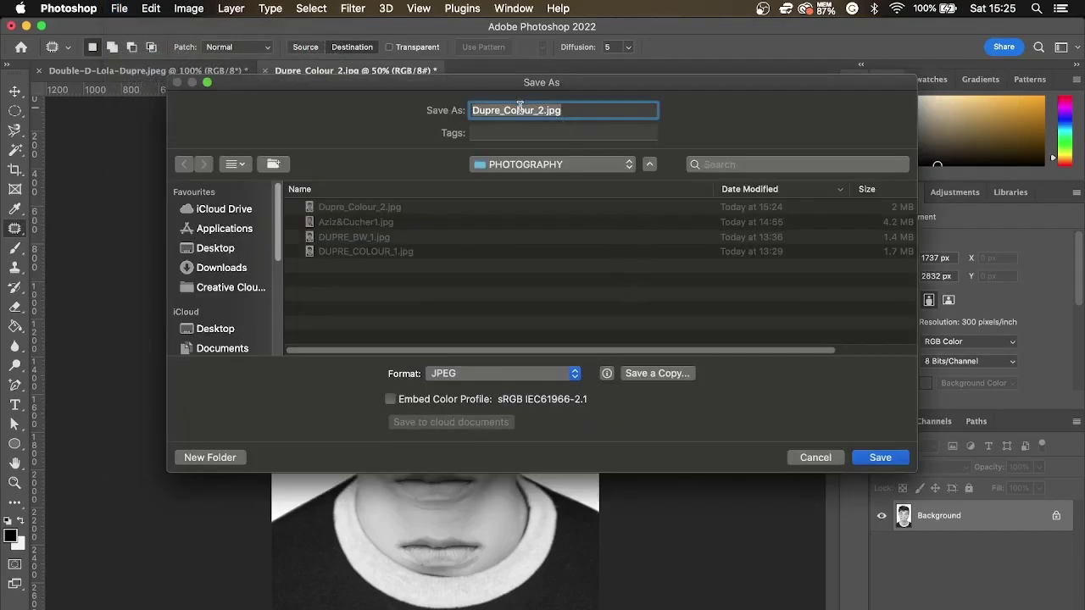
double_click(521, 110)
click(520, 111)
drag(540, 110, 507, 112)
text(BW)
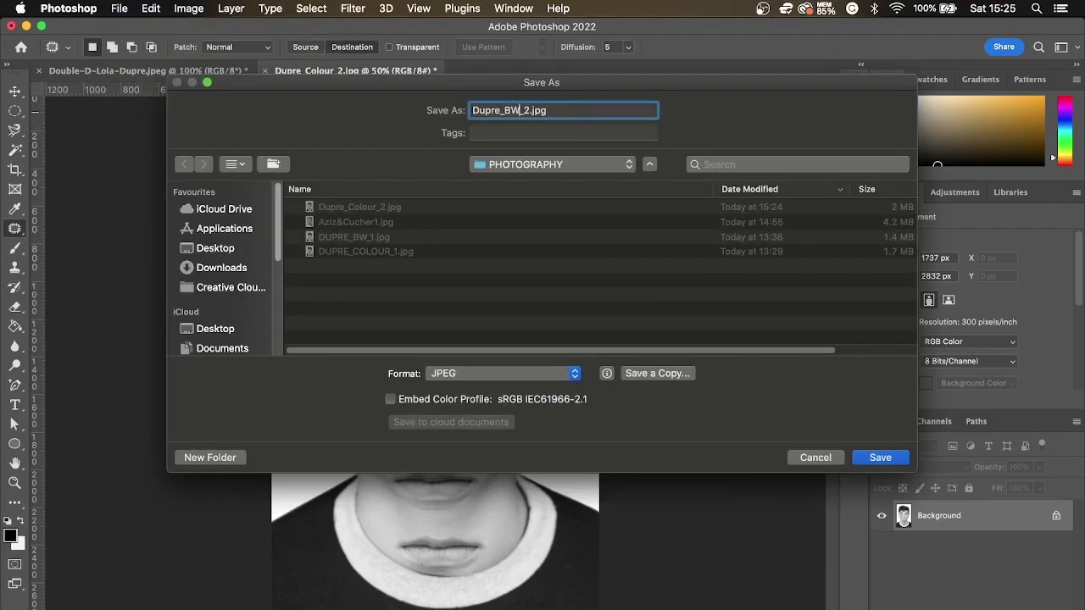
click(881, 456)
click(636, 166)
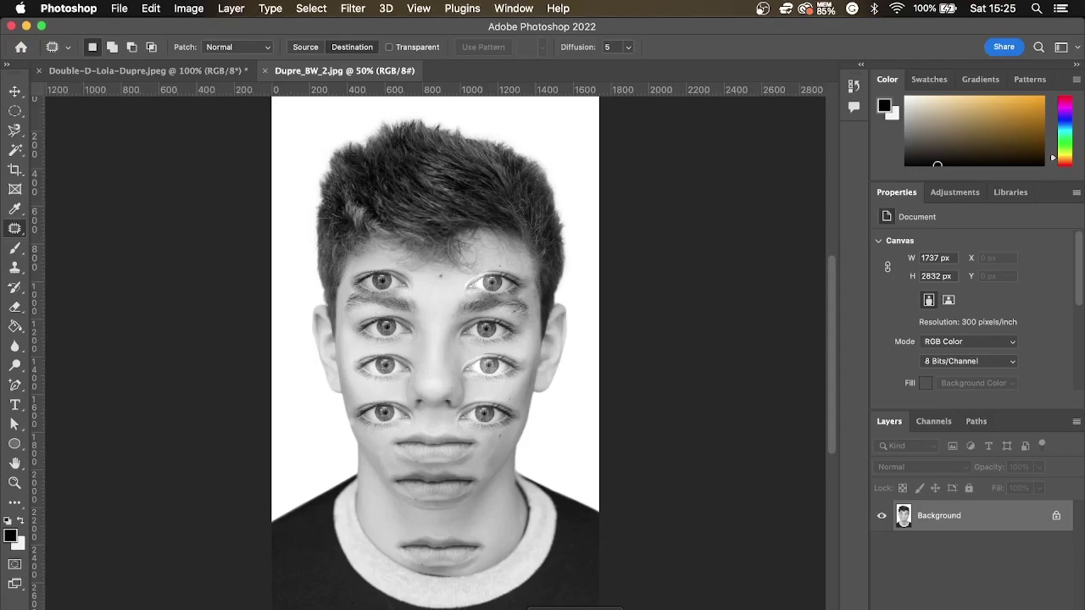
Switch to Chrome, bring up the BACK TO BASICS PT 2 YEAR 10 PHOTOGRAPHY presentation in Google Slides and show slide 11
key(super+Tab)
click(310, 46)
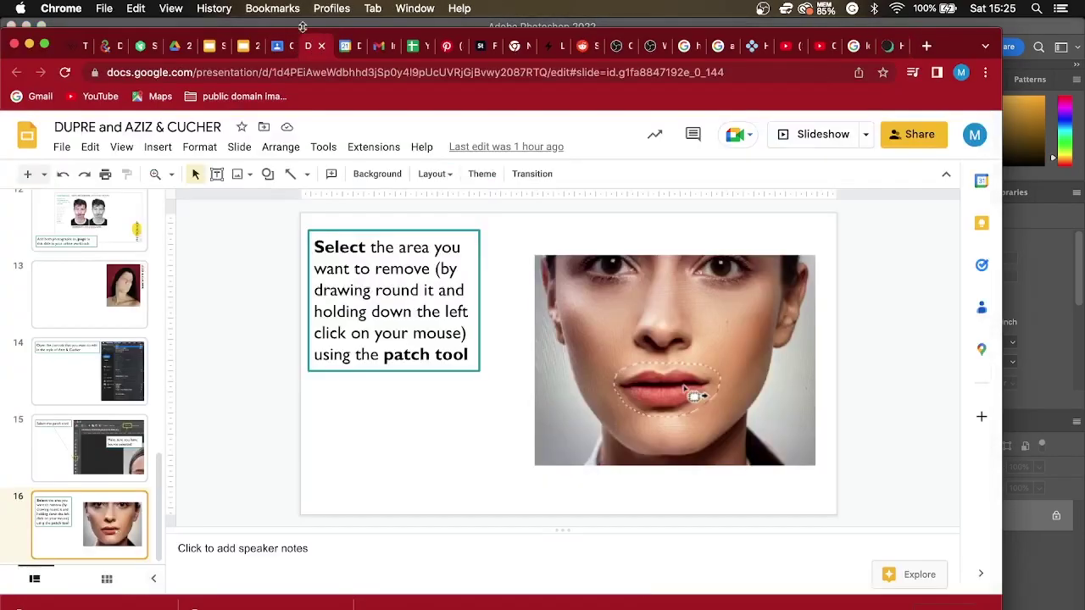
click(246, 46)
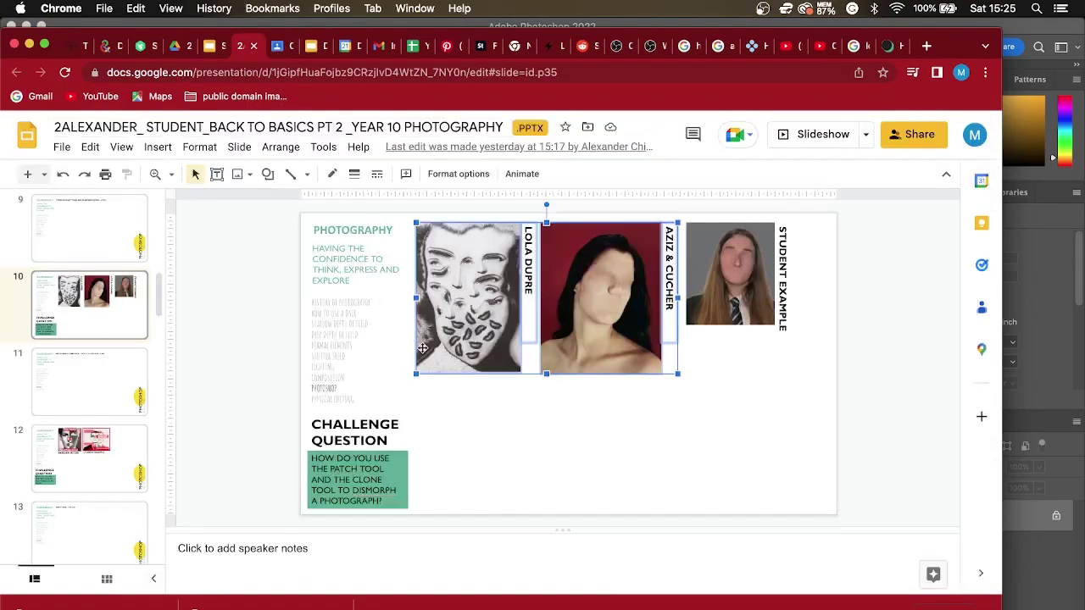
click(76, 390)
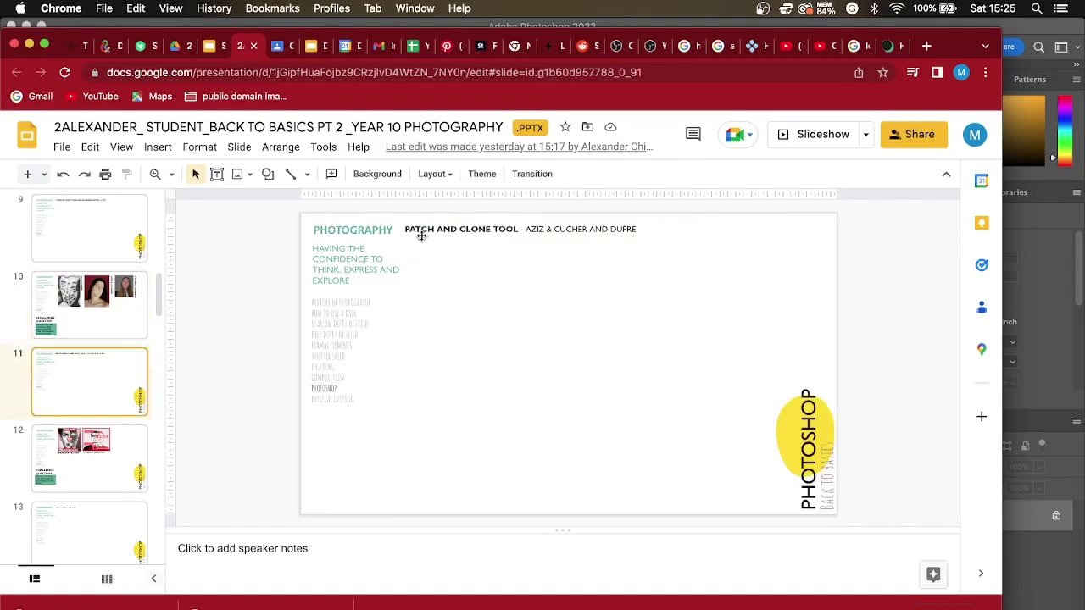